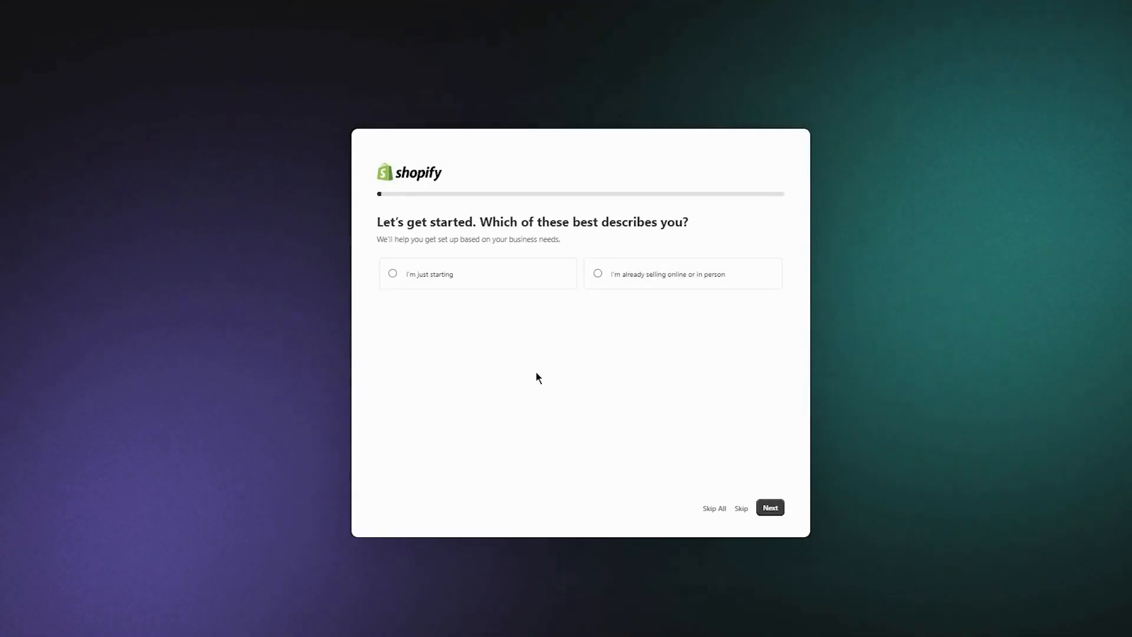
Answer the onboarding question with 'I'm already selling online or in person' and skip the remaining setup questions.
drag(383, 215, 741, 223)
click(720, 223)
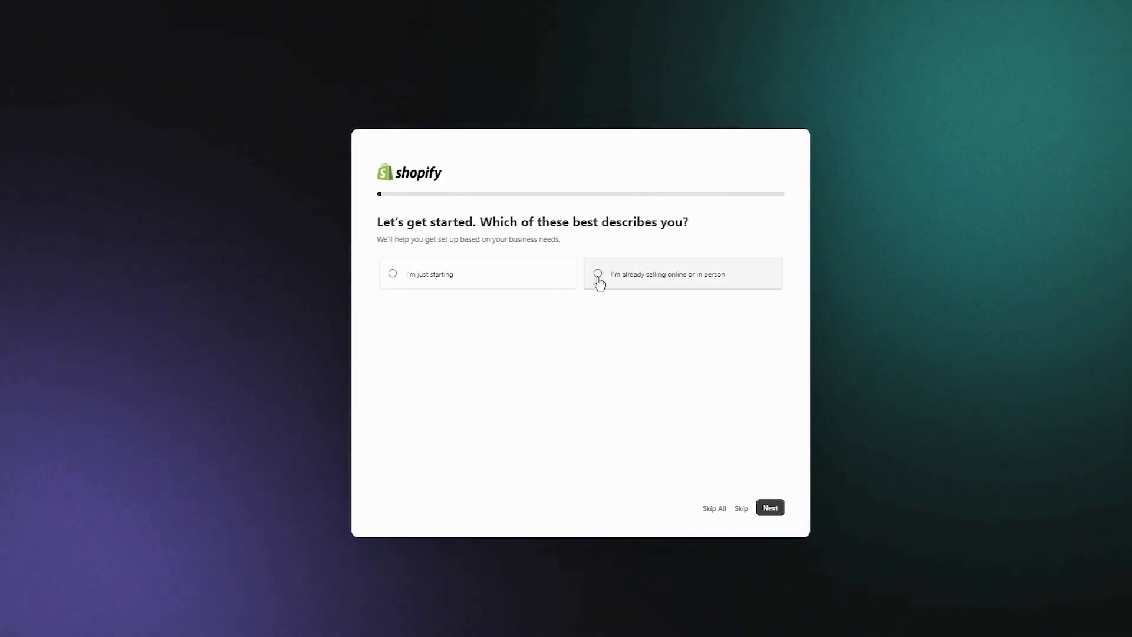
click(708, 507)
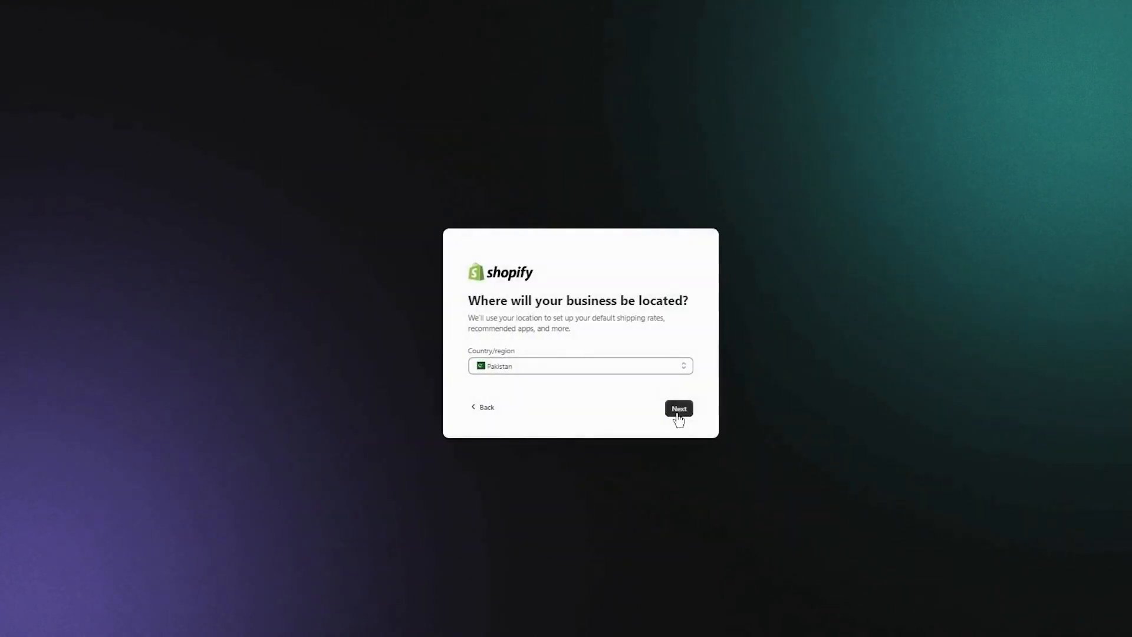
Keep Pakistan as the business location and choose to sign up with email.
click(669, 412)
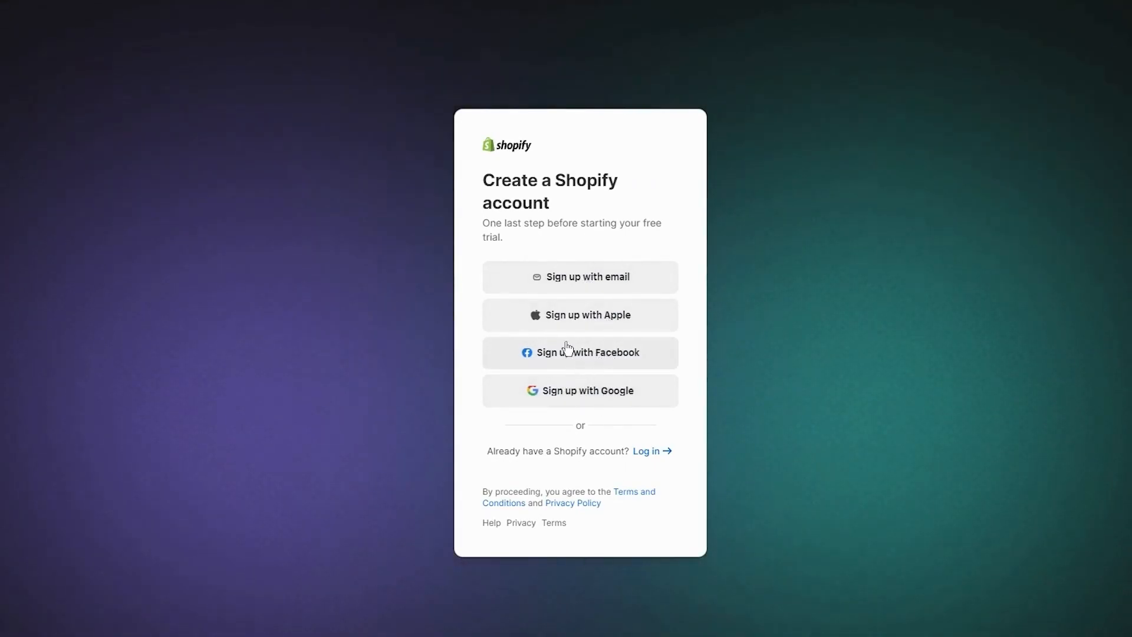
click(577, 286)
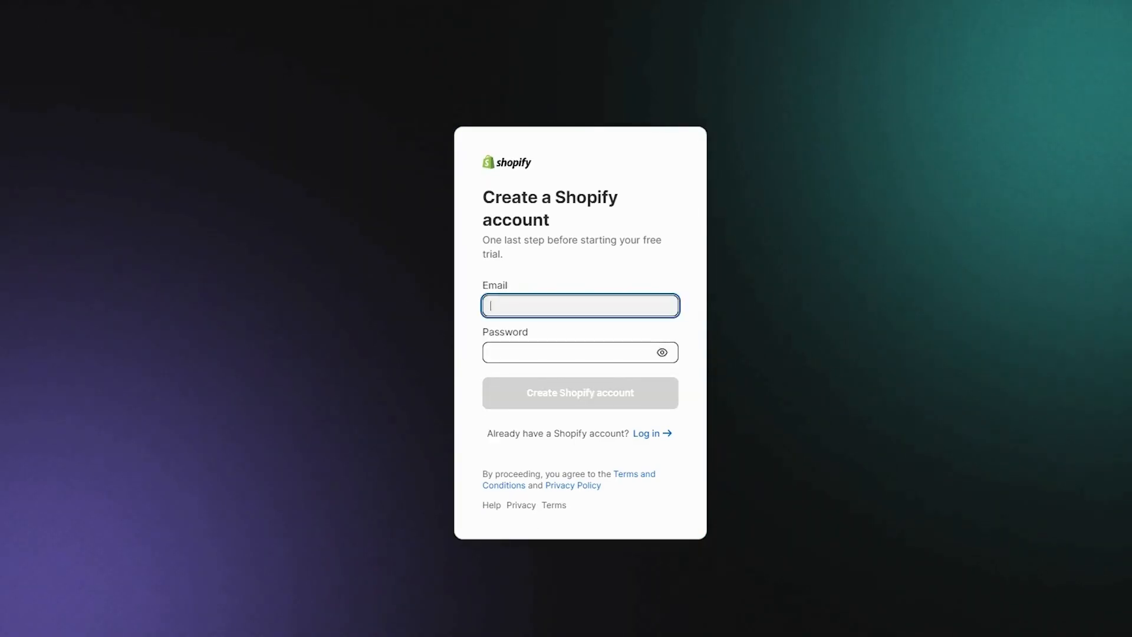
Paste the account e-mail address into the email field of the sign-up form.
click(968, 319)
click(522, 303)
right_click(522, 301)
click(560, 415)
click(522, 352)
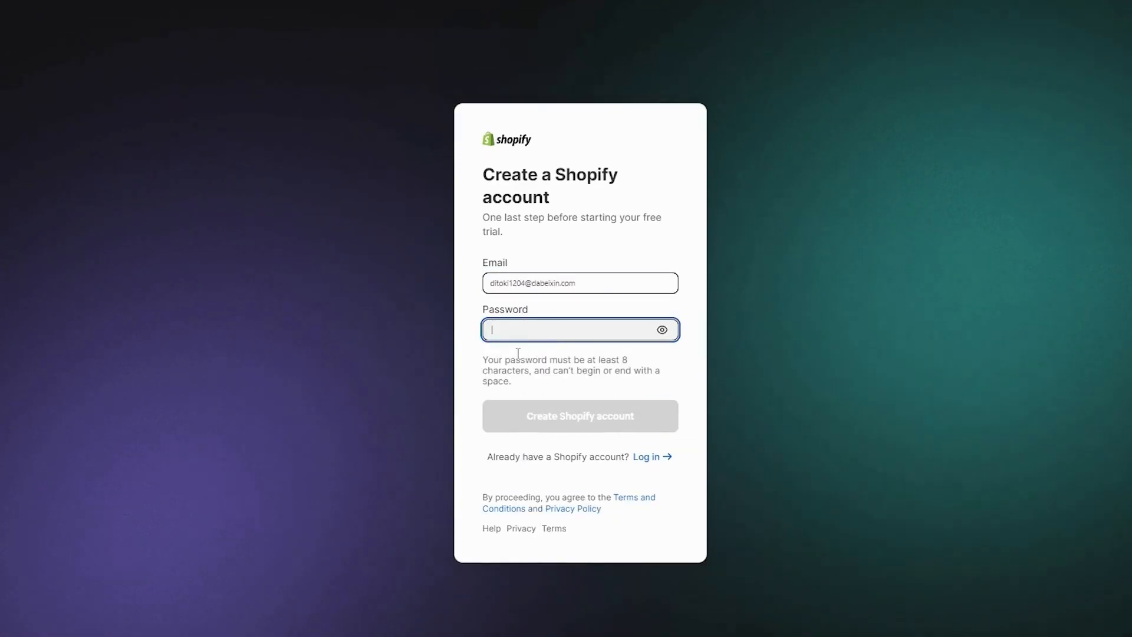
Enter the account password and create the Shopify account.
text(••••)
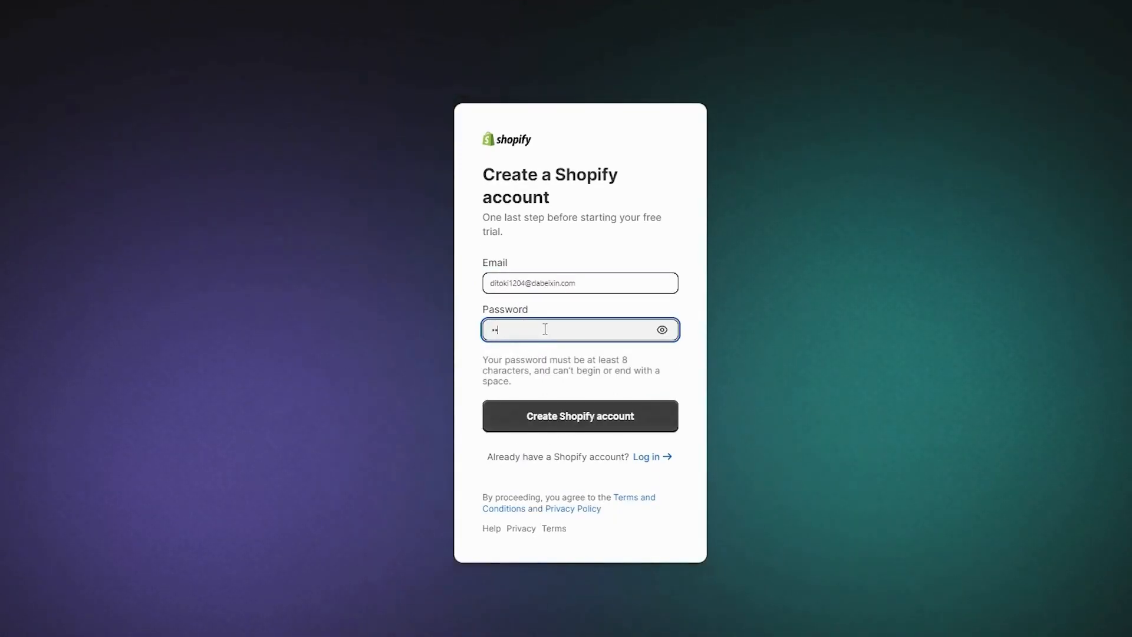
text(•••)
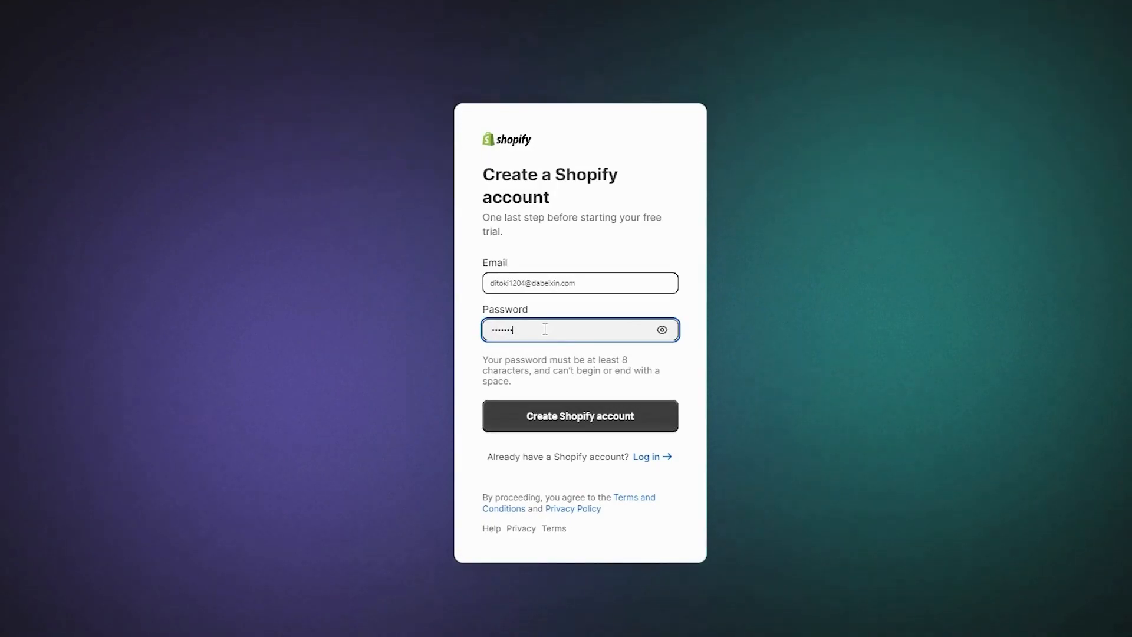
text(••)
click(609, 409)
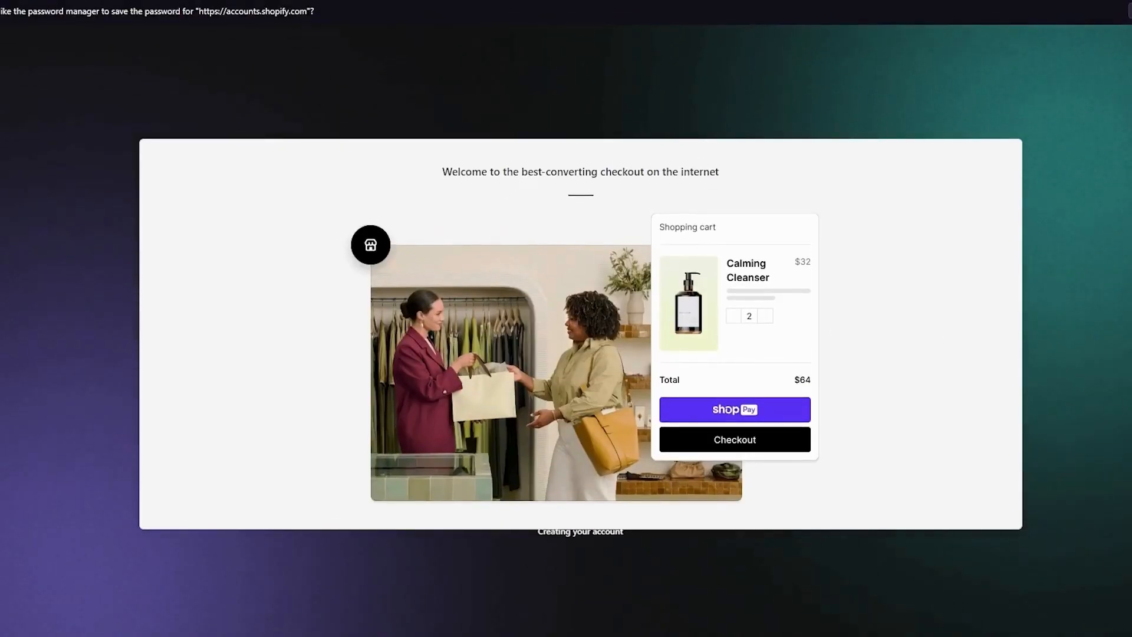
Dismiss the save-password prompt and open the Online Store themes page.
click(1130, 11)
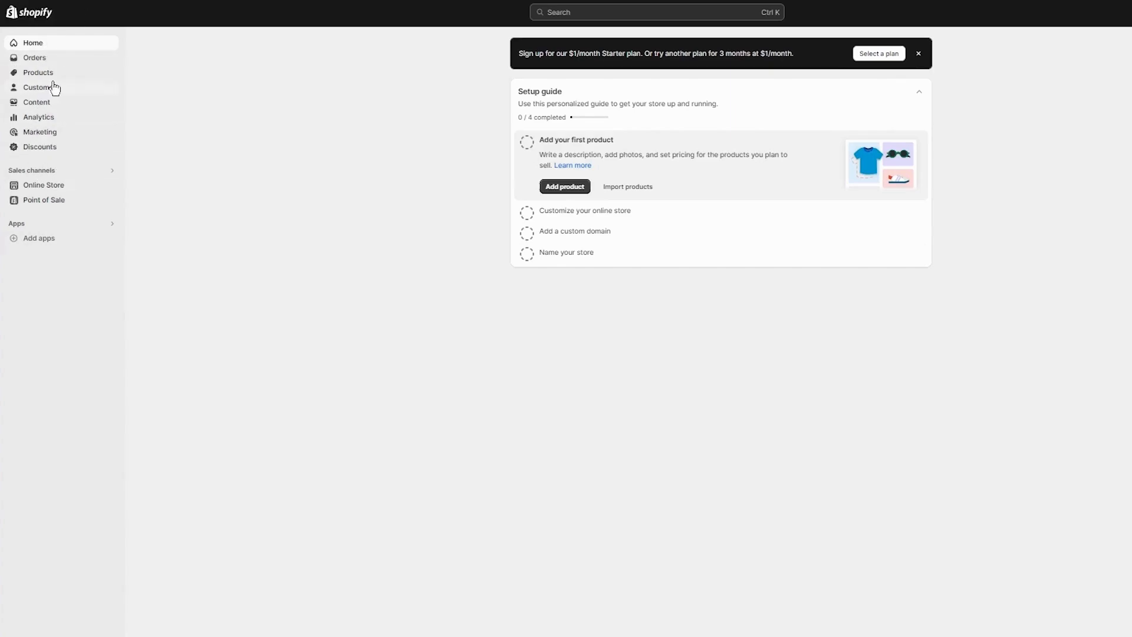
click(69, 187)
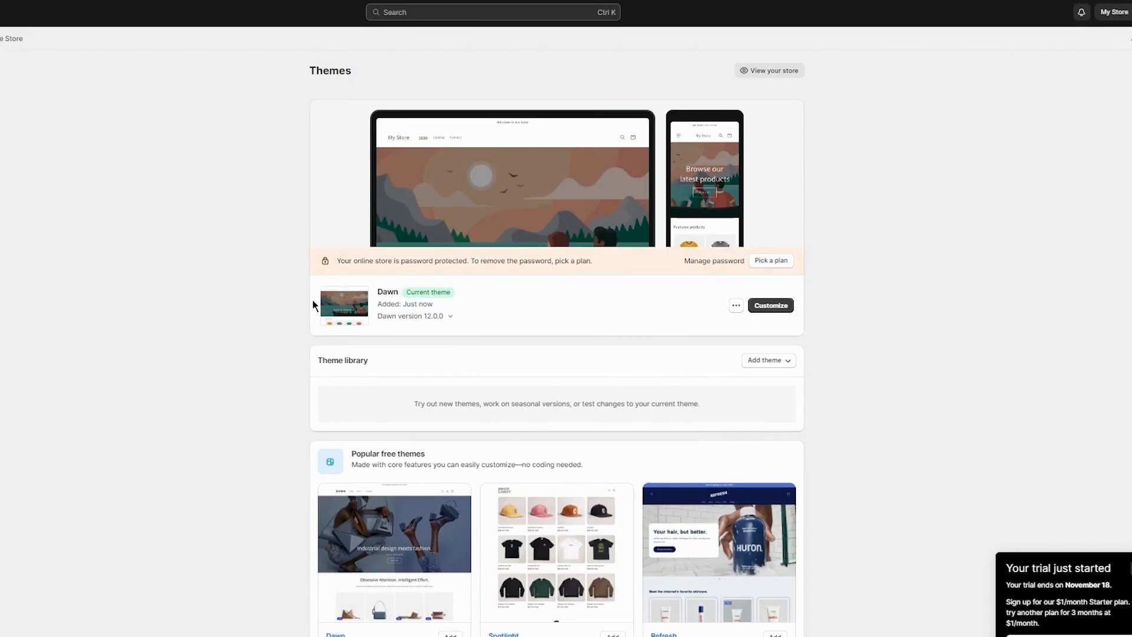
Browse the themes page, including the current Dawn theme and the popular free themes.
scroll(313, 305, down, 4)
scroll(411, 257, up, 4)
double_click(383, 292)
click(581, 305)
scroll(569, 307, down, 2)
scroll(573, 356, down, 2)
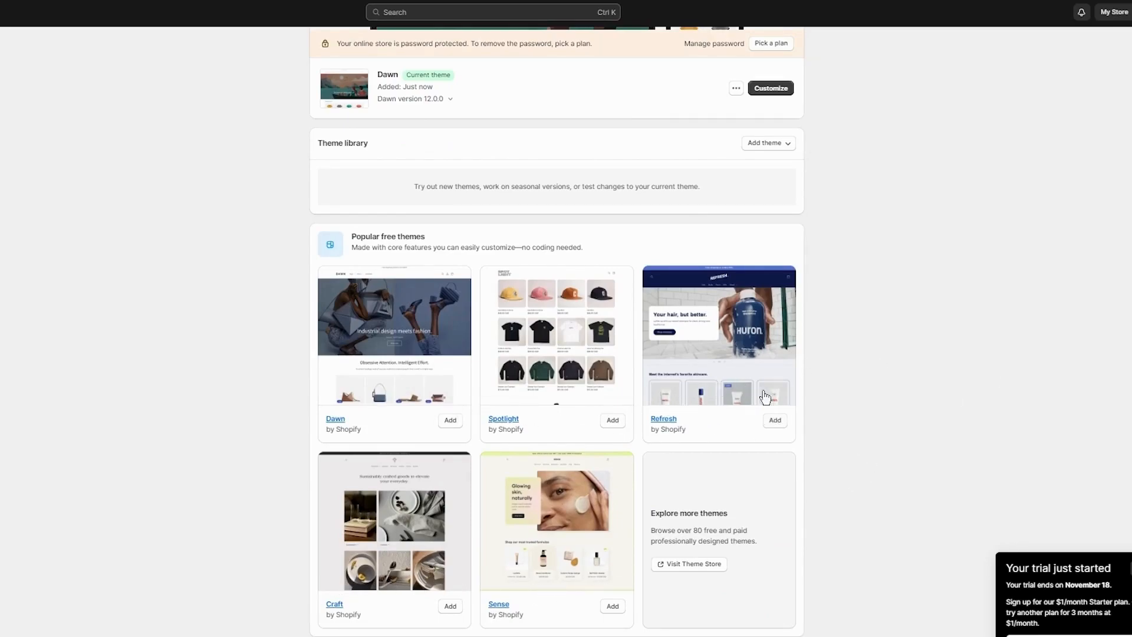
scroll(862, 354, up, 4)
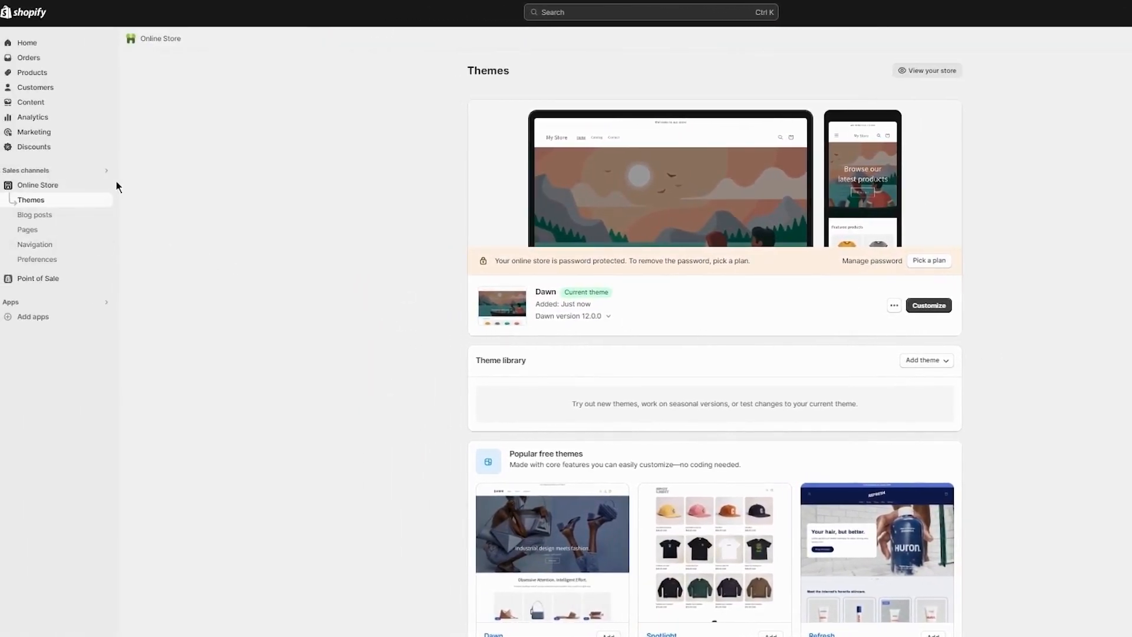
View the live storefront and return to the themes page.
click(106, 185)
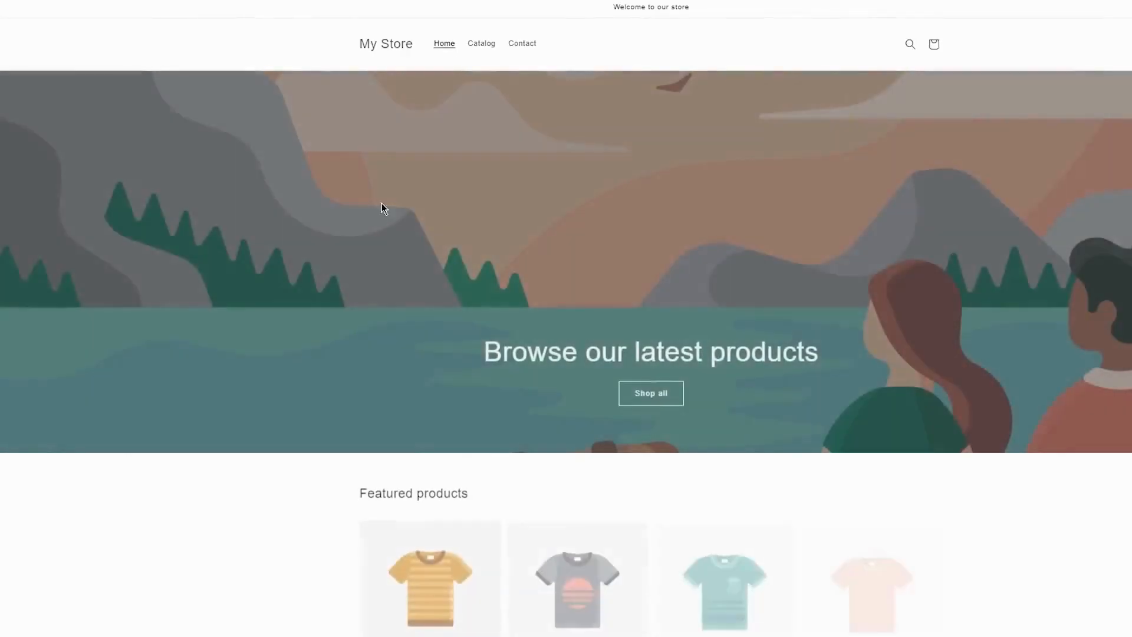
scroll(643, 268, down, 4)
scroll(381, 225, up, 1)
scroll(380, 225, up, 3)
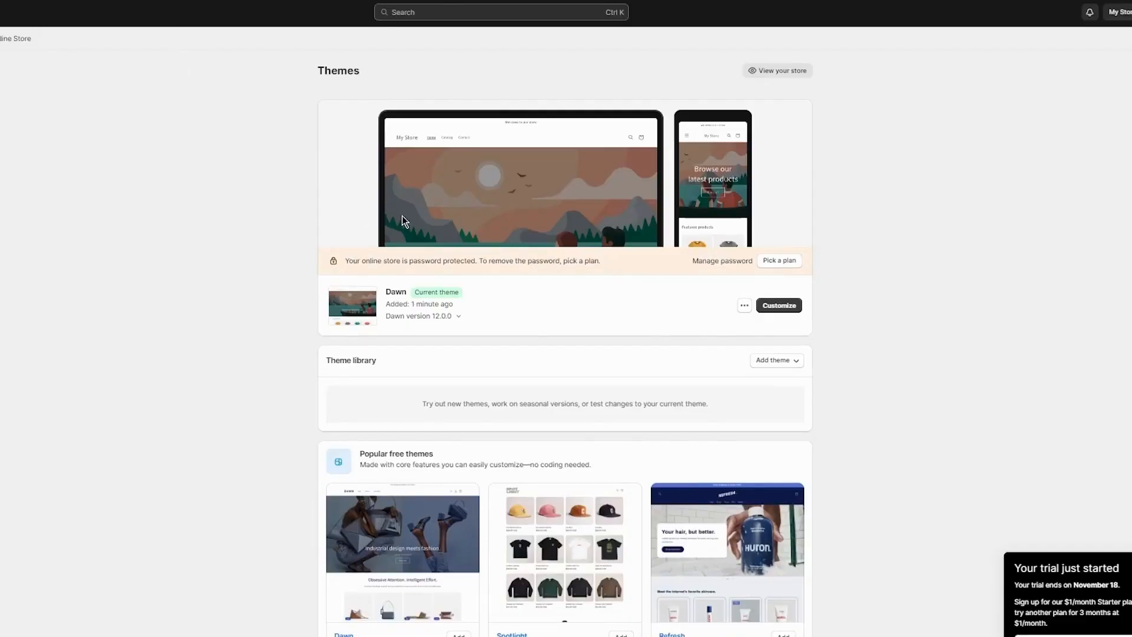
Open the Dawn theme editor and set the announcement bar's color scheme to Scheme 5.
click(784, 311)
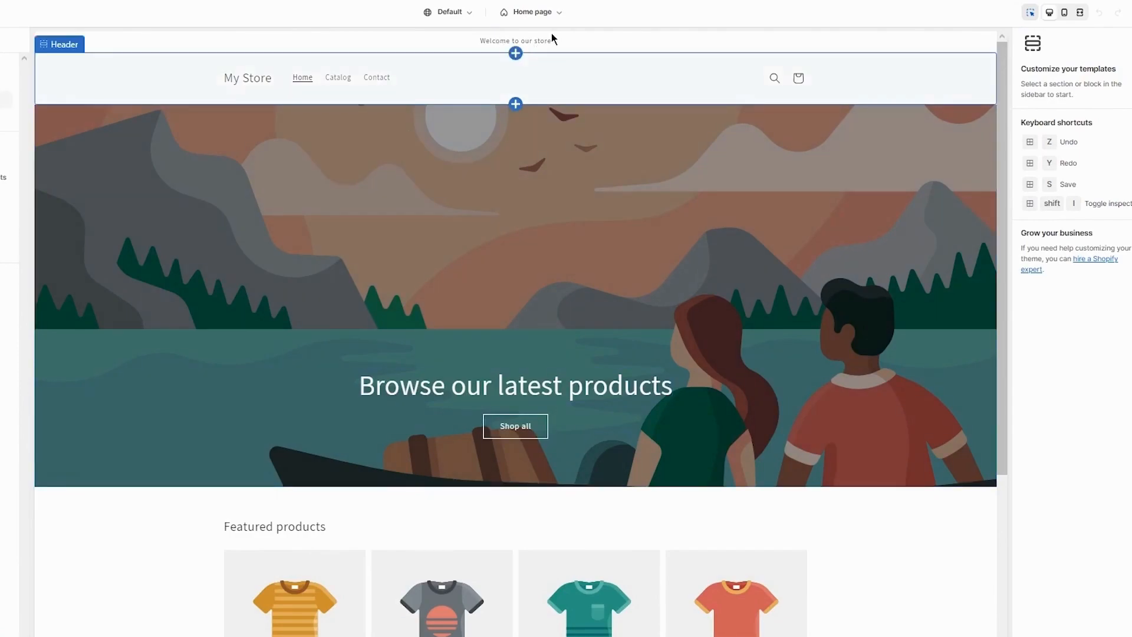
click(586, 44)
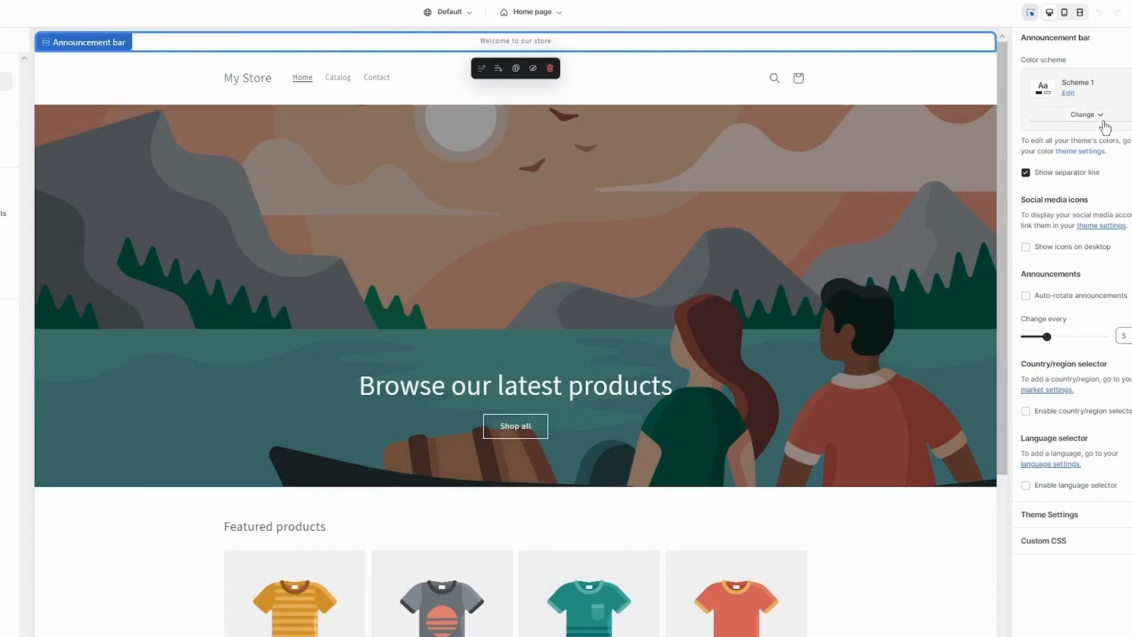
click(1082, 115)
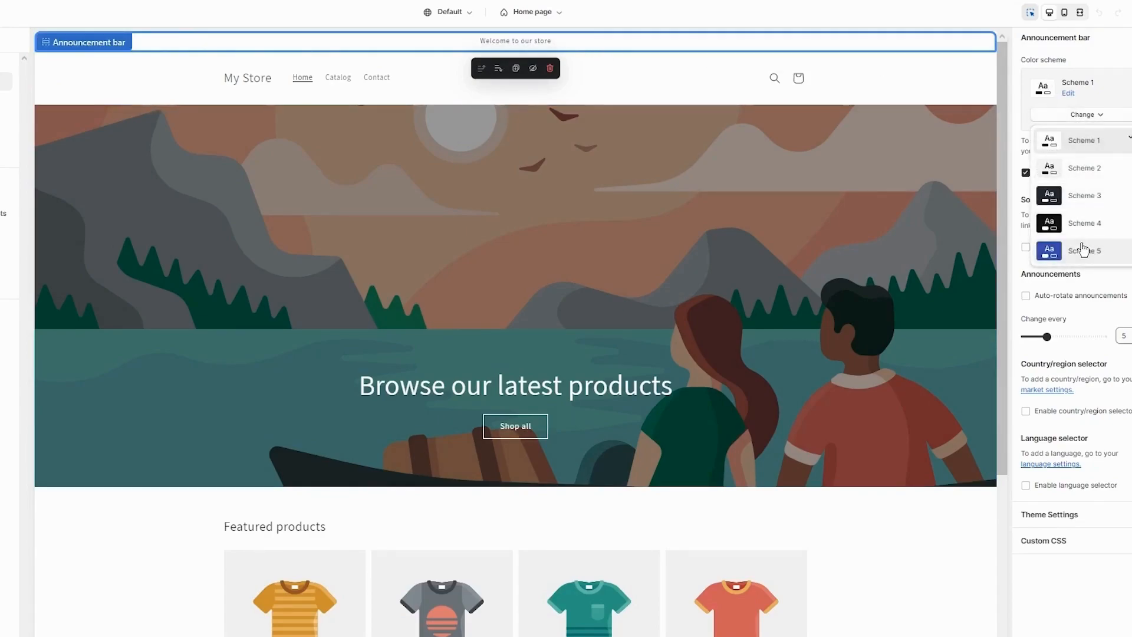
click(1084, 250)
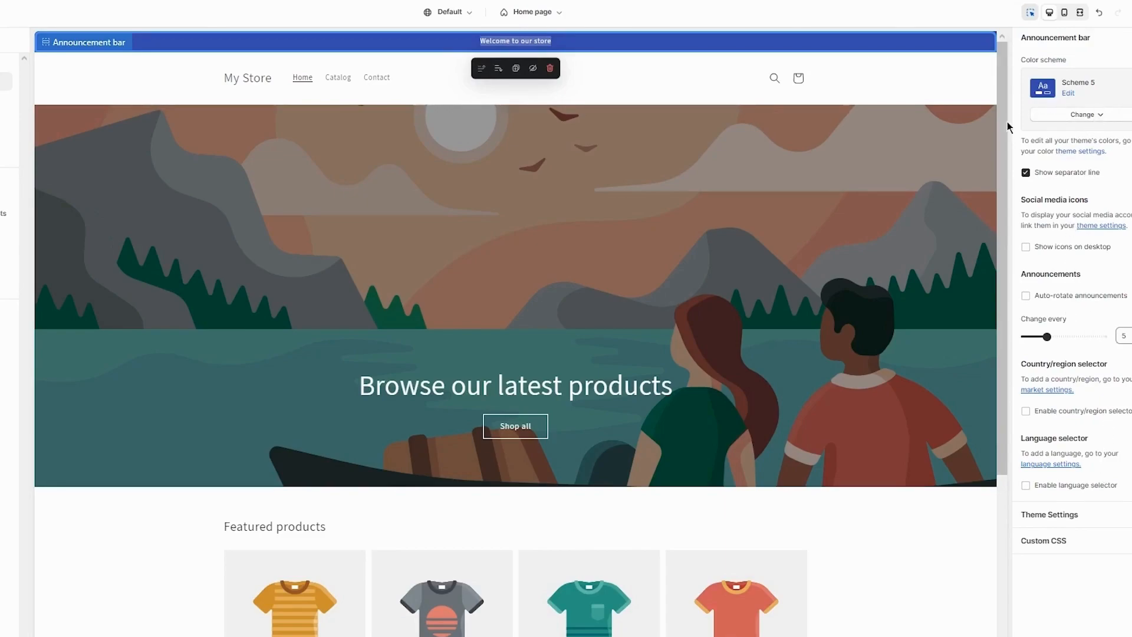
Enable auto-rotate announcements for the announcement bar and review its theme settings.
double_click(525, 37)
triple_click(564, 42)
click(1047, 301)
click(1079, 515)
scroll(1083, 471, down, 5)
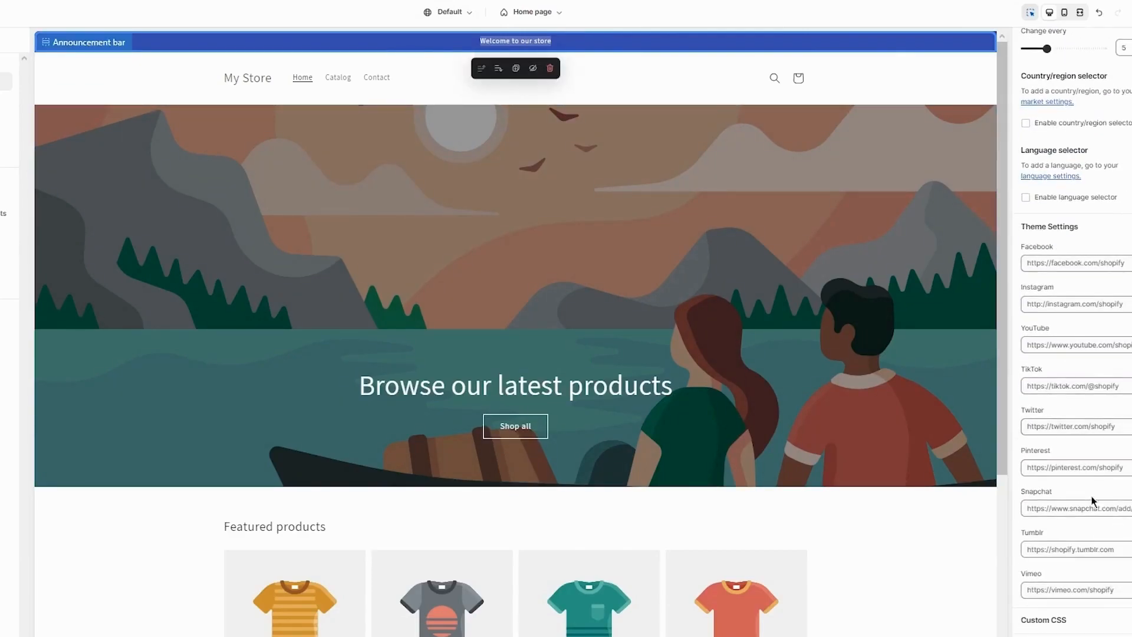
scroll(1026, 468, up, 3)
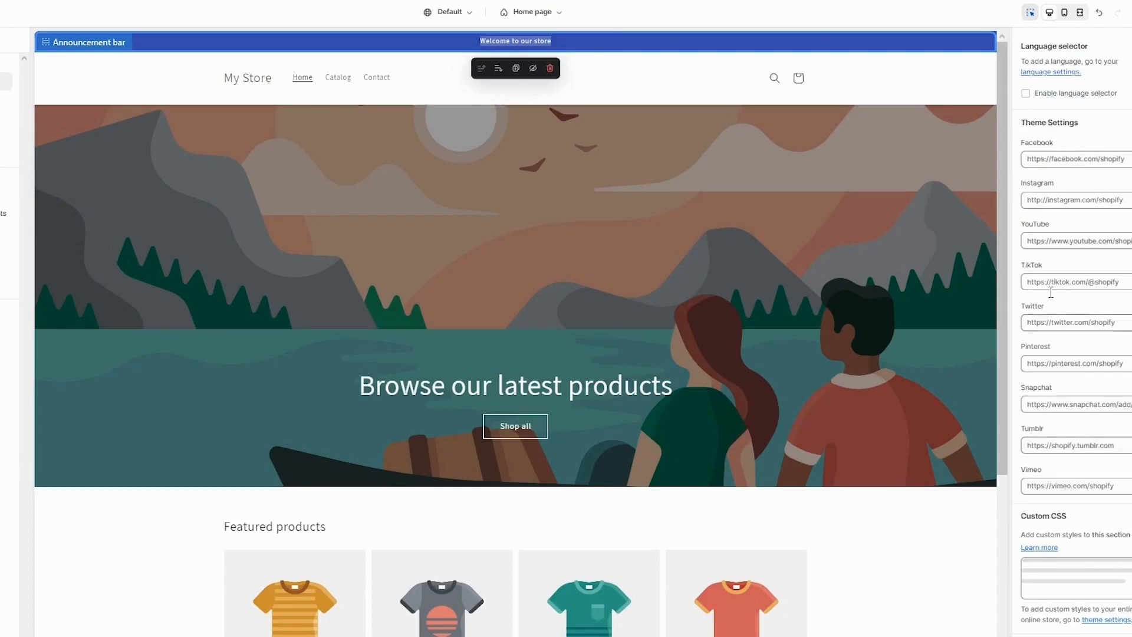
scroll(1039, 321, up, 3)
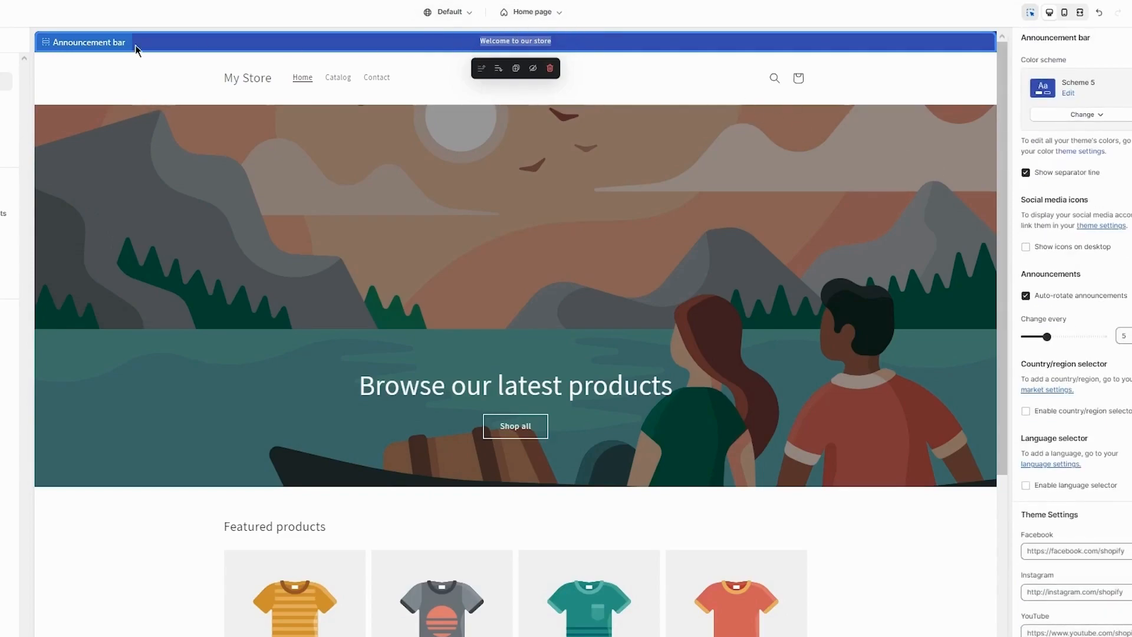
Select the header section and try the Top center, Top left and Middle center desktop logo positions.
click(144, 77)
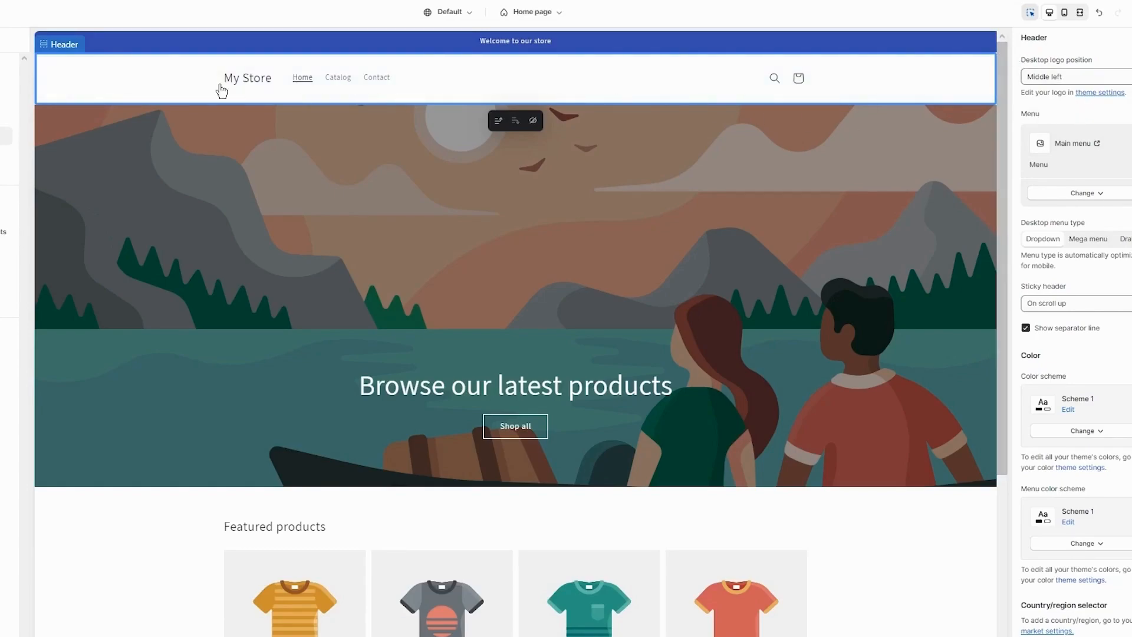
click(254, 81)
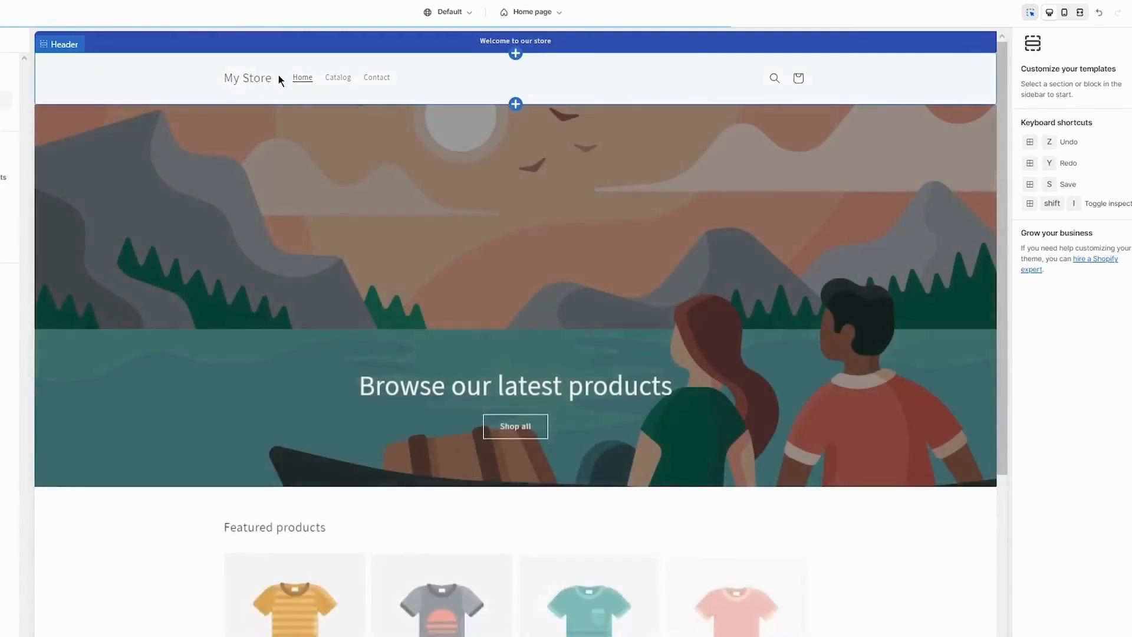
click(157, 84)
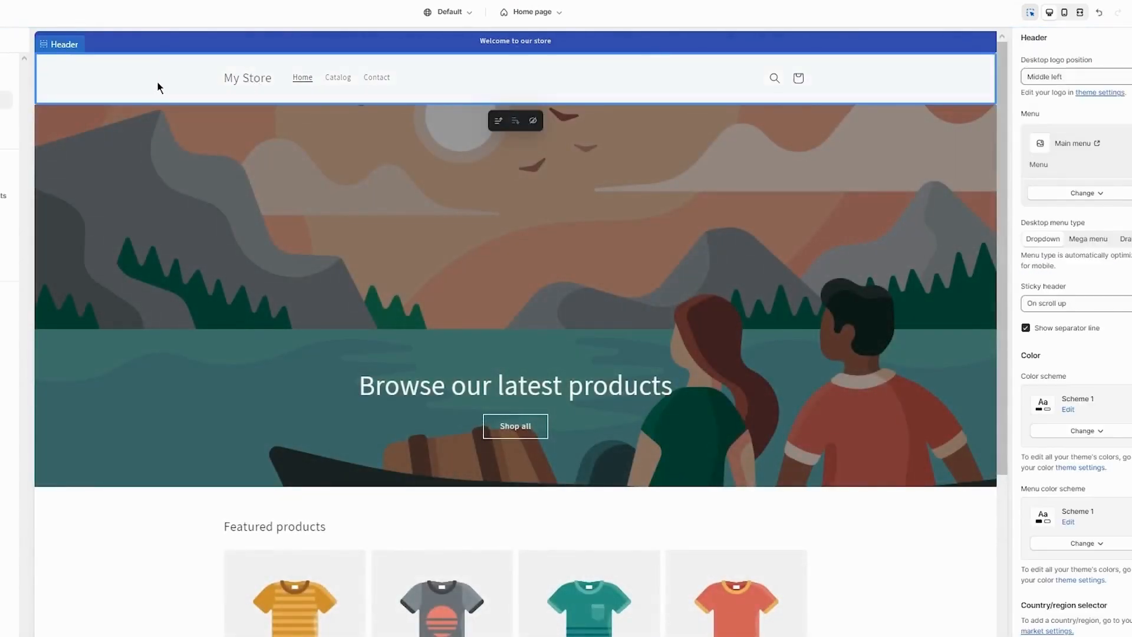
click(1078, 71)
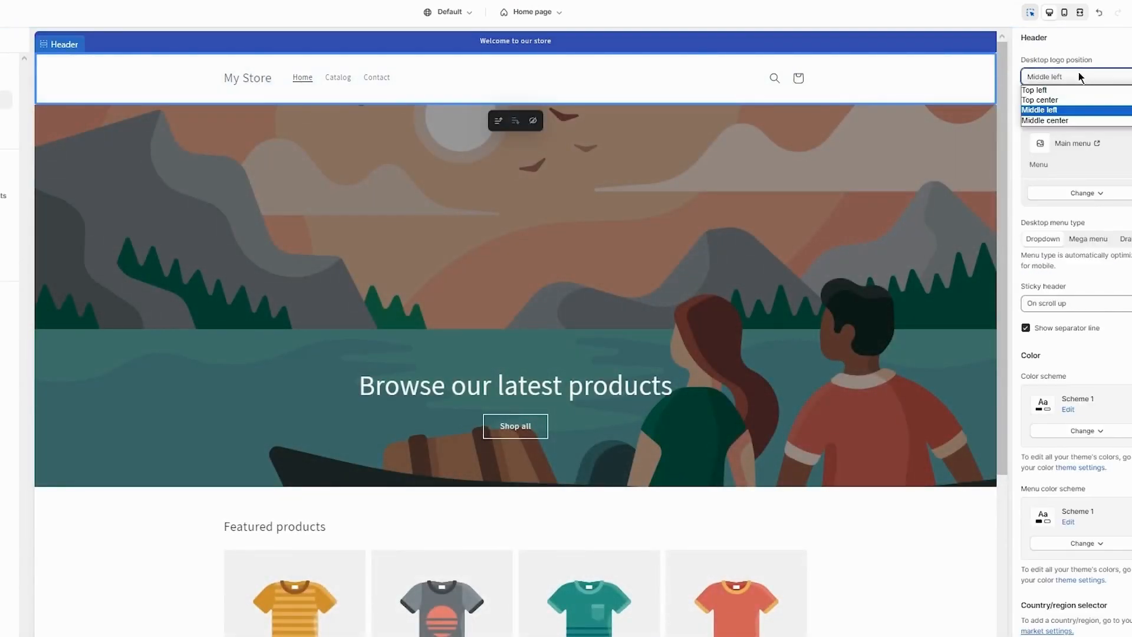
click(1046, 101)
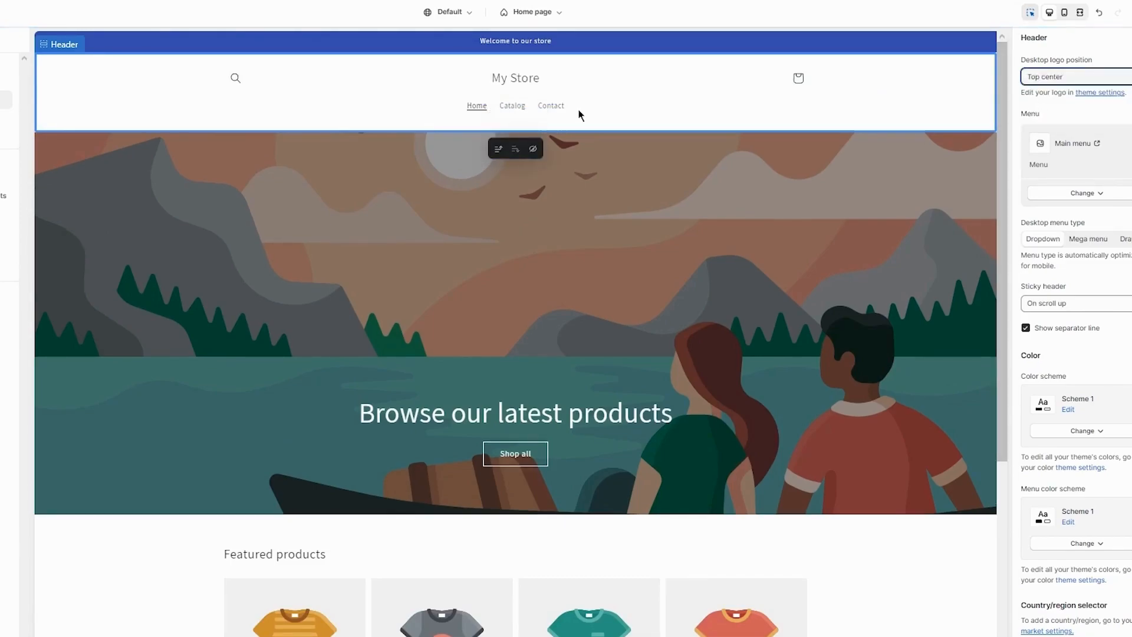
click(1043, 83)
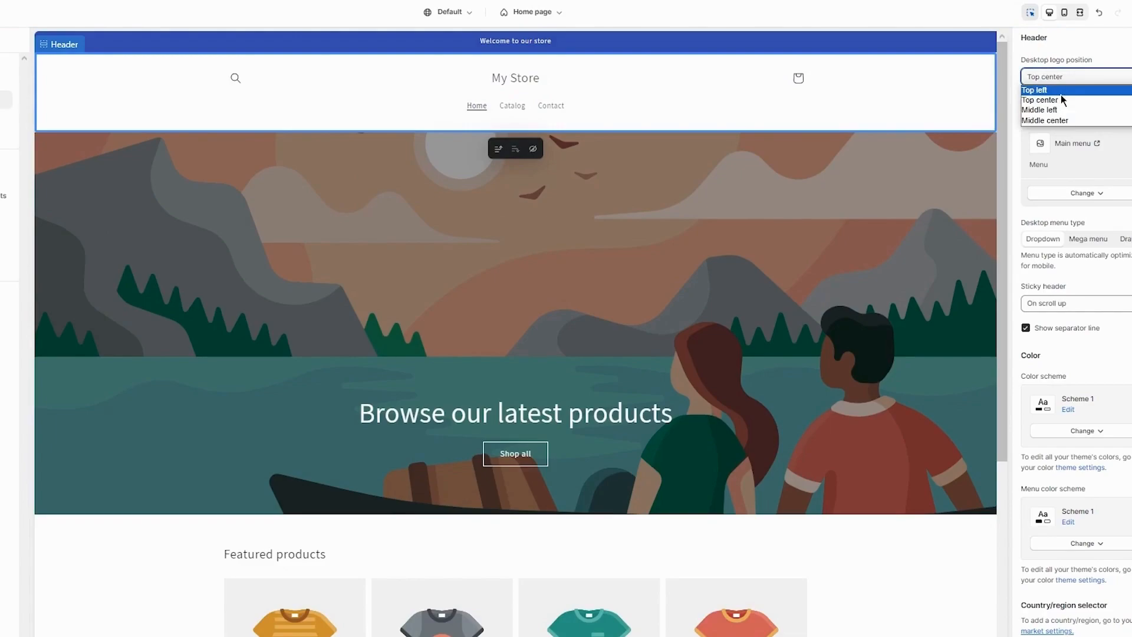
click(1035, 89)
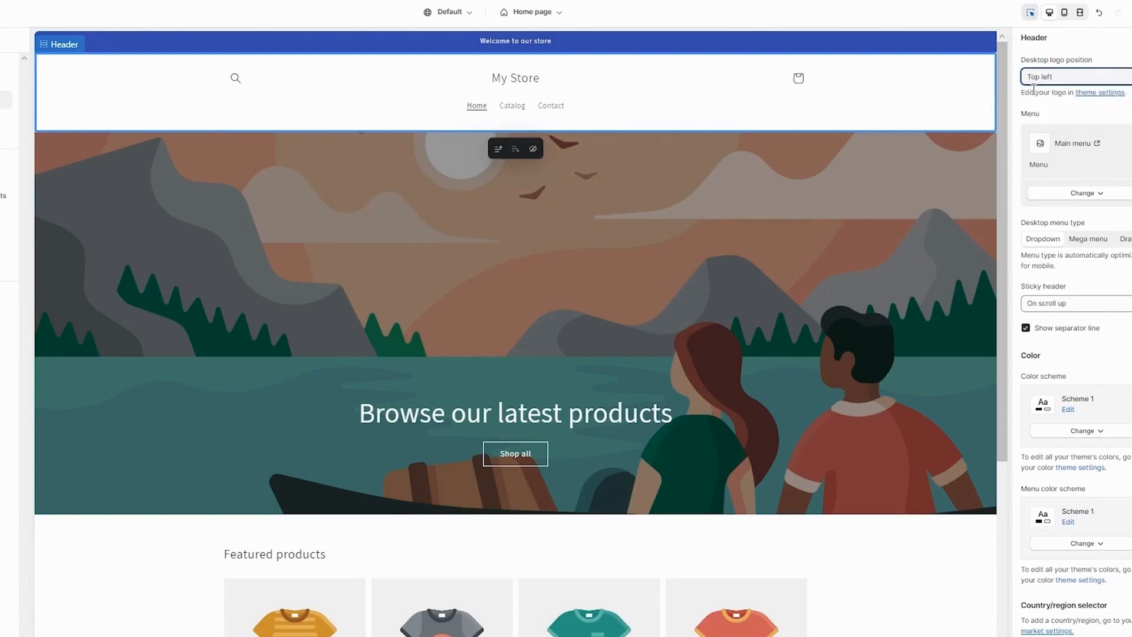
click(1063, 74)
click(1041, 115)
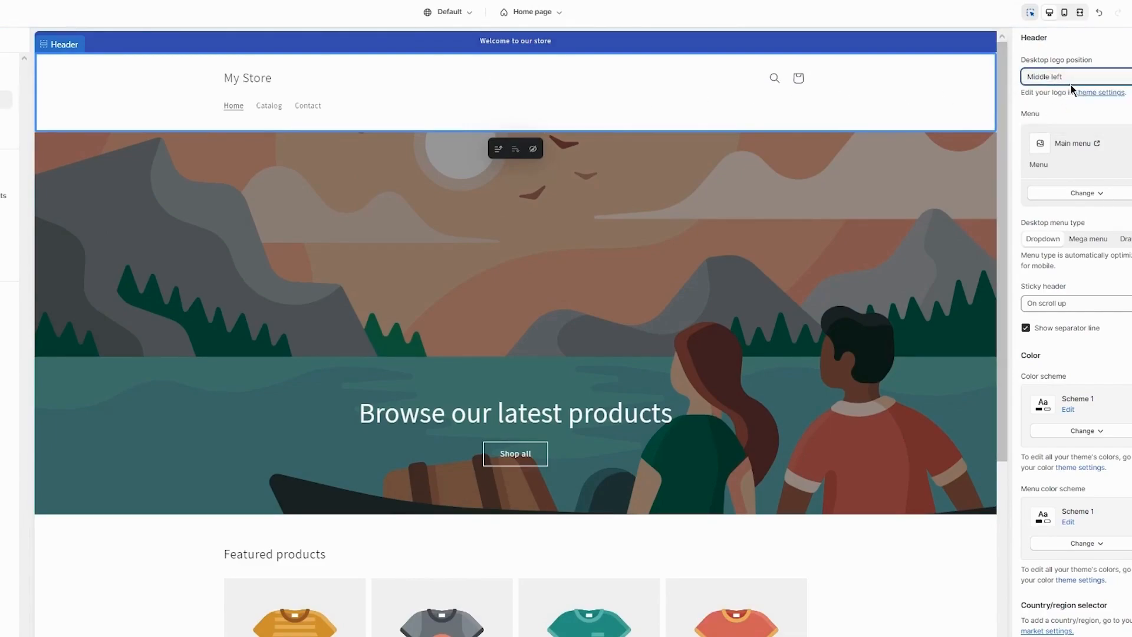
click(1071, 83)
click(1052, 120)
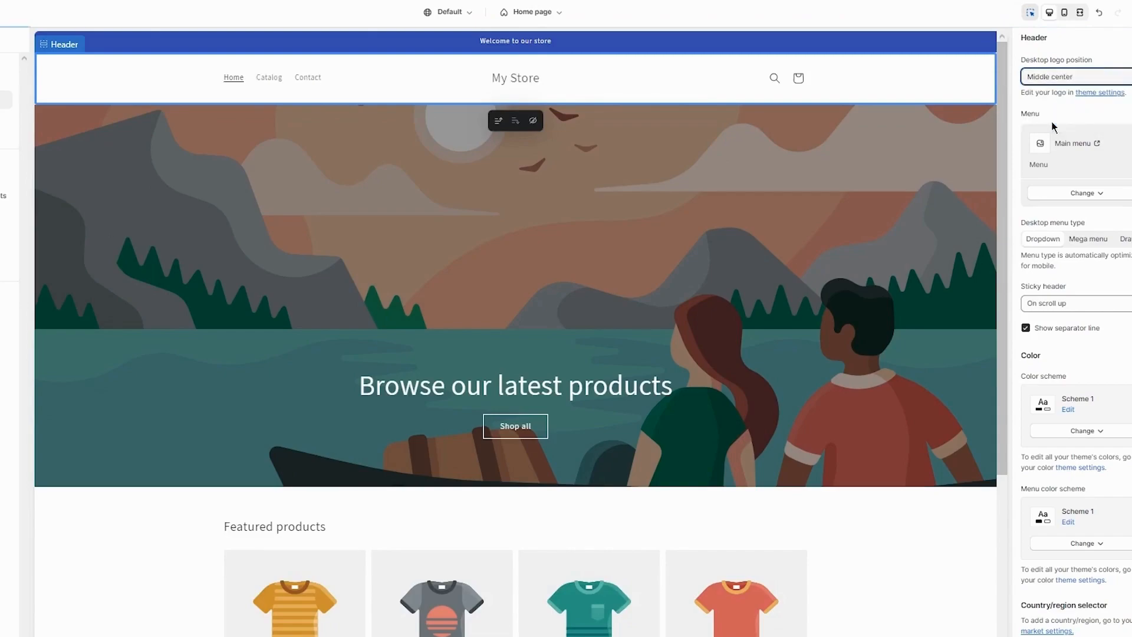
Set the header's desktop logo position back to Middle left.
click(1061, 77)
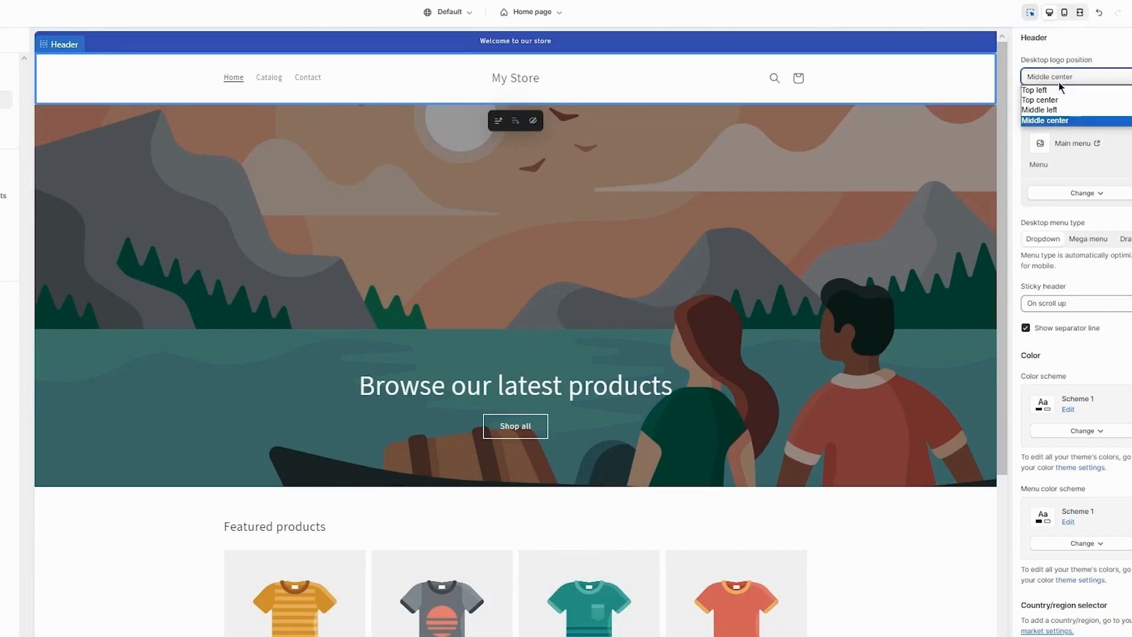
click(1042, 109)
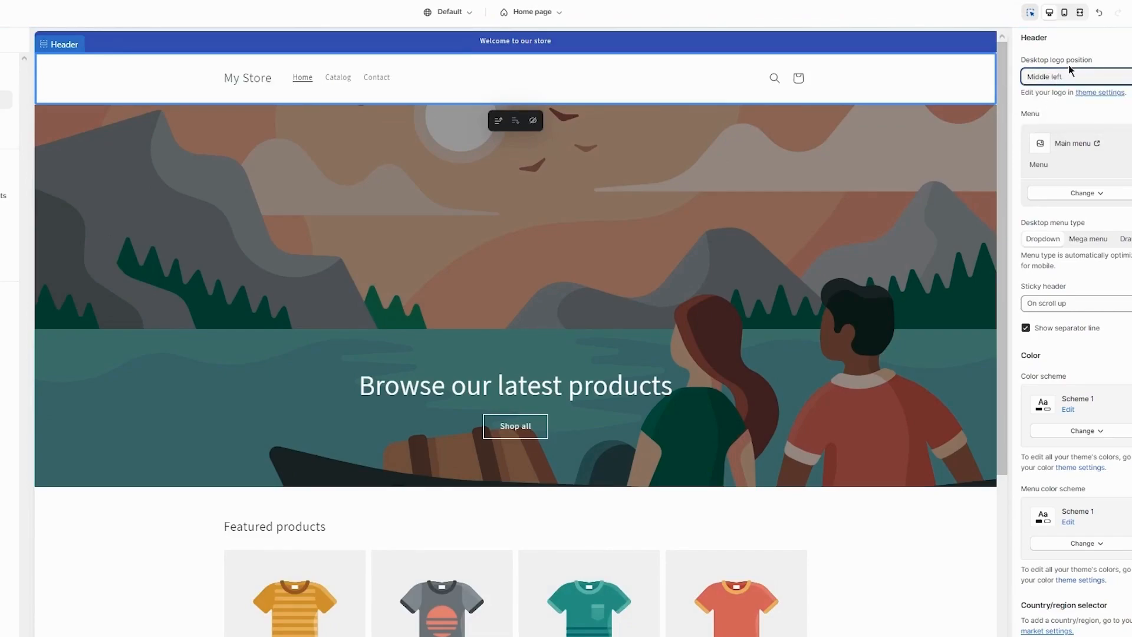
click(1066, 77)
click(1055, 100)
click(1064, 76)
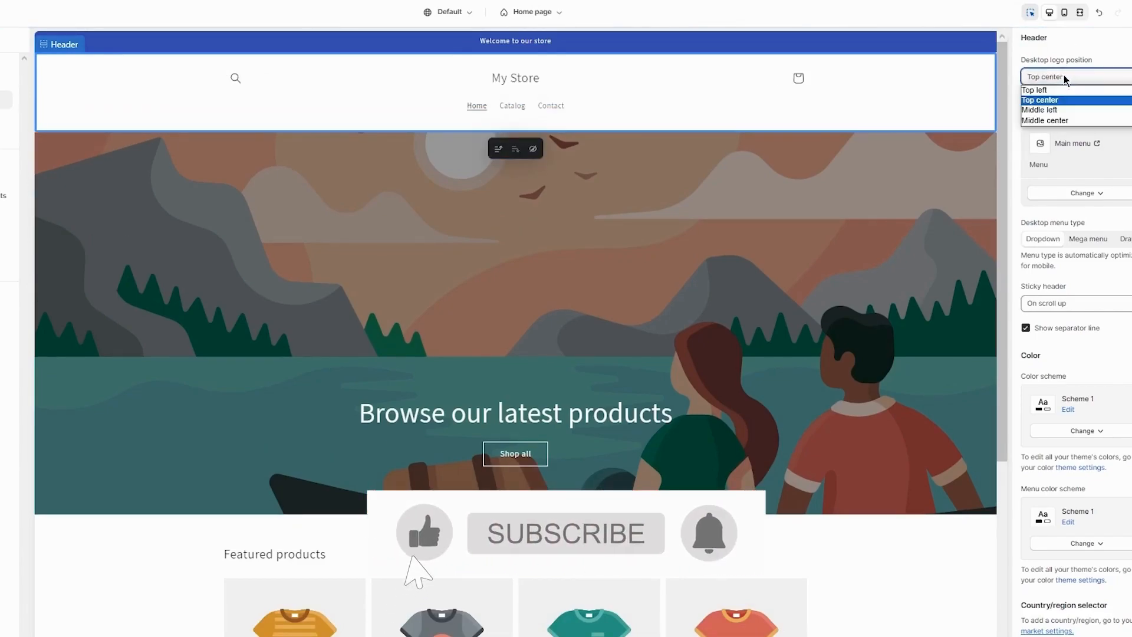
click(1056, 110)
Change the header's navigation menu and pick Main menu.
click(1100, 194)
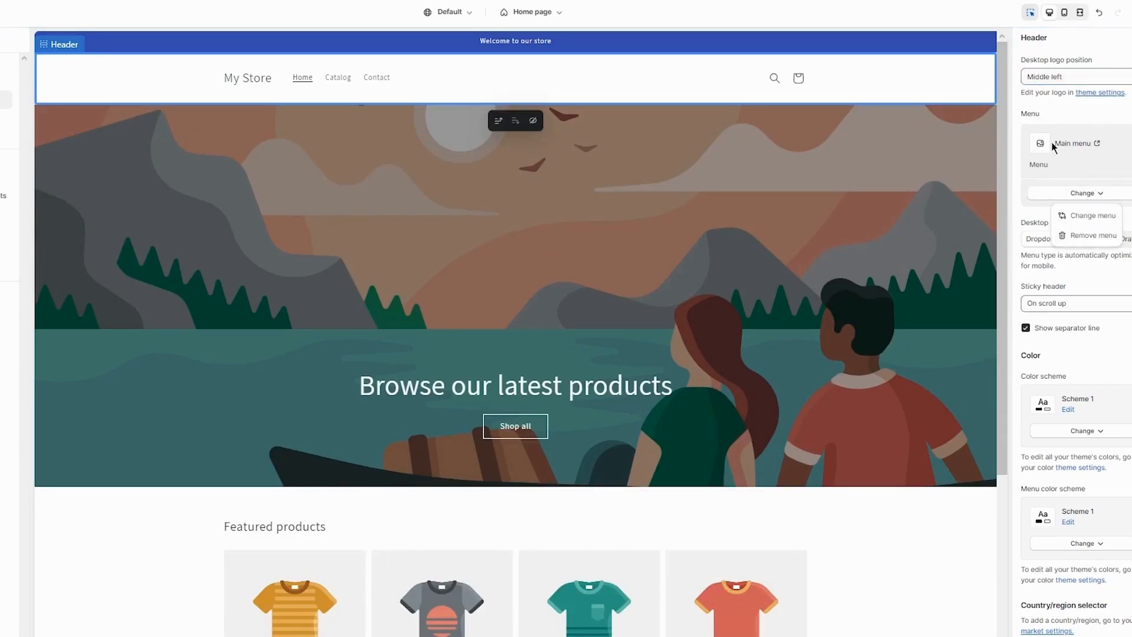
click(1093, 216)
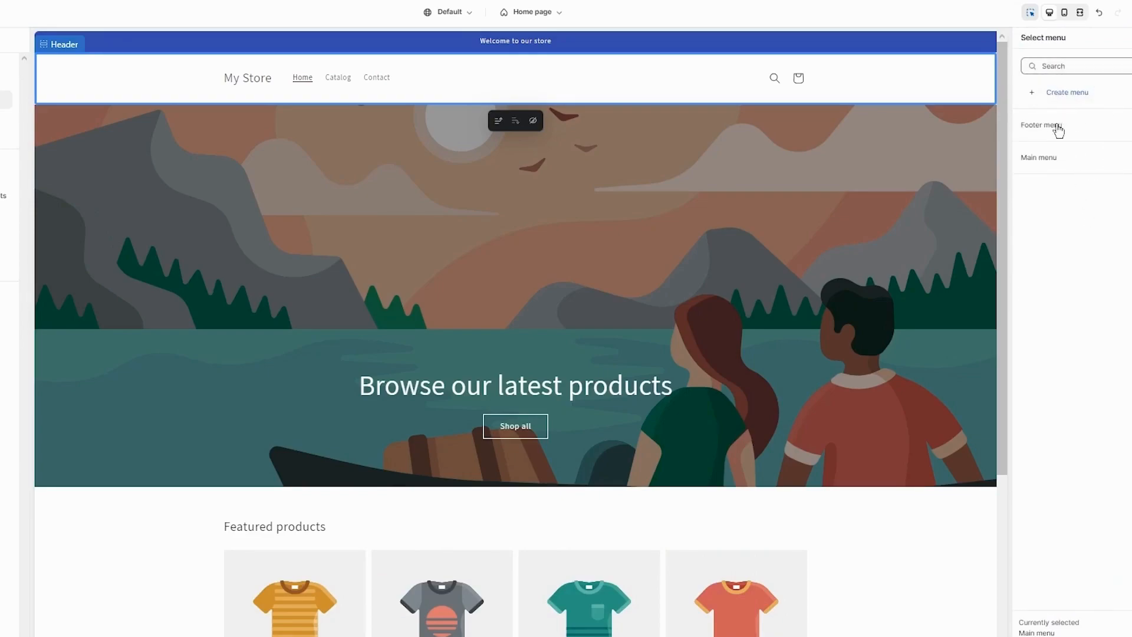
click(1096, 157)
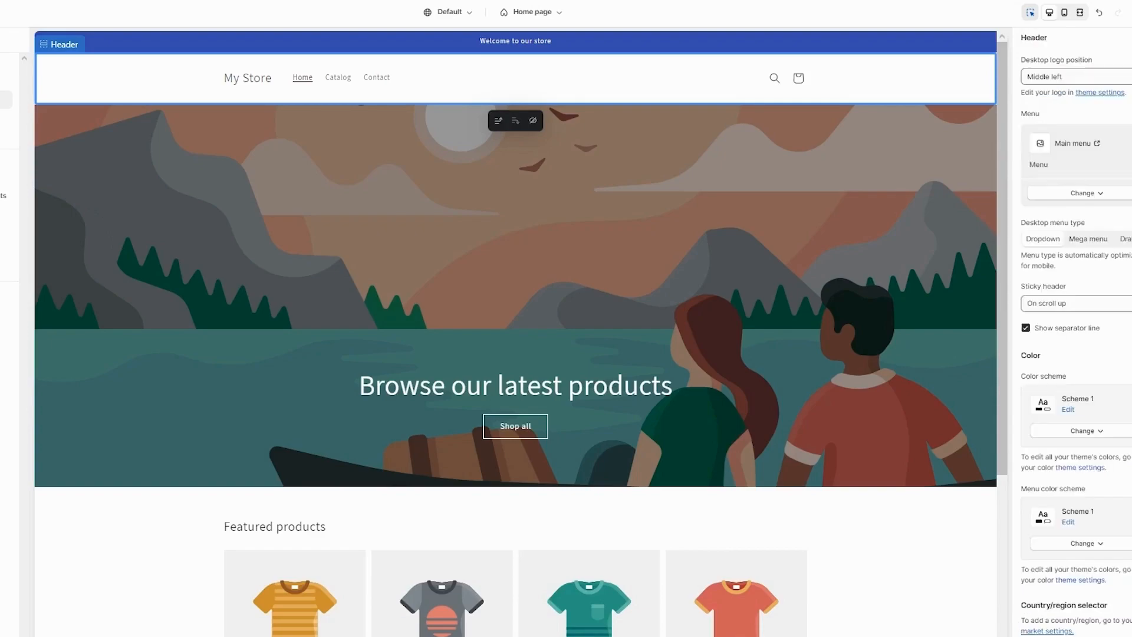
Set the header's color scheme to Scheme 3.
scroll(1091, 231, down, 2)
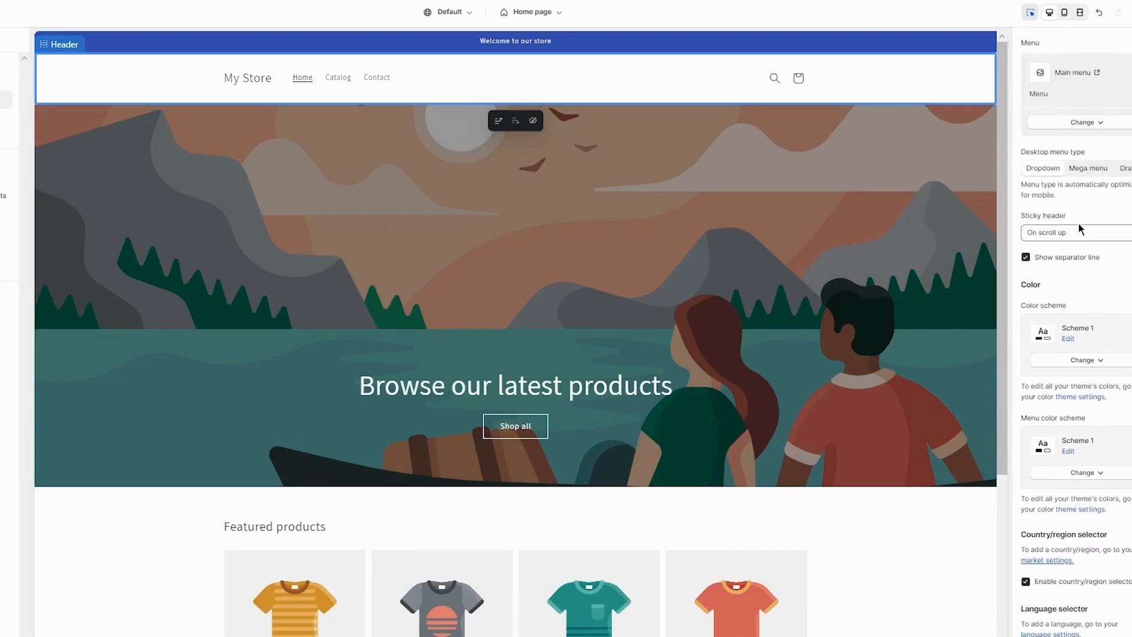
scroll(1088, 218, down, 5)
click(1083, 148)
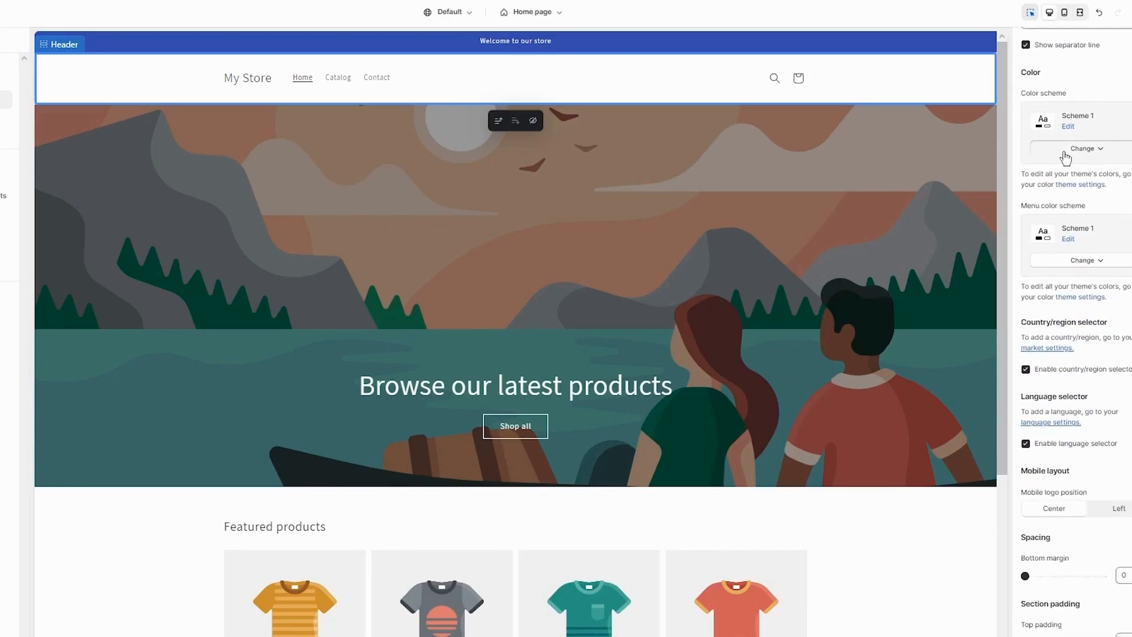
click(1088, 228)
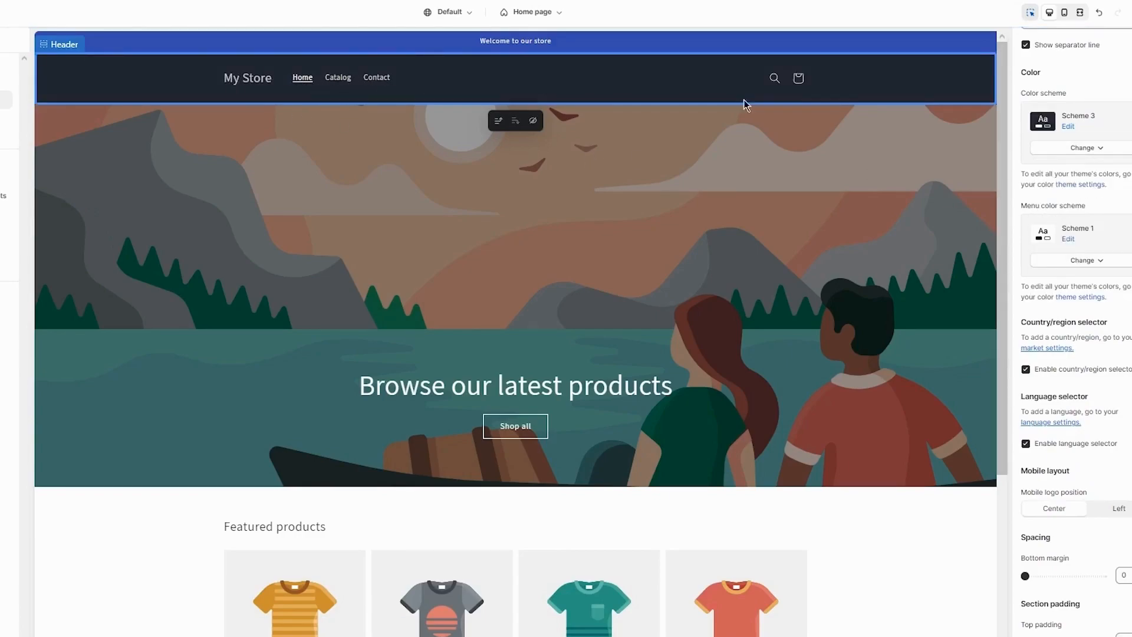
Upload the download__5_-removebg-preview image and set it as the image banner's first image.
scroll(1093, 277, down, 4)
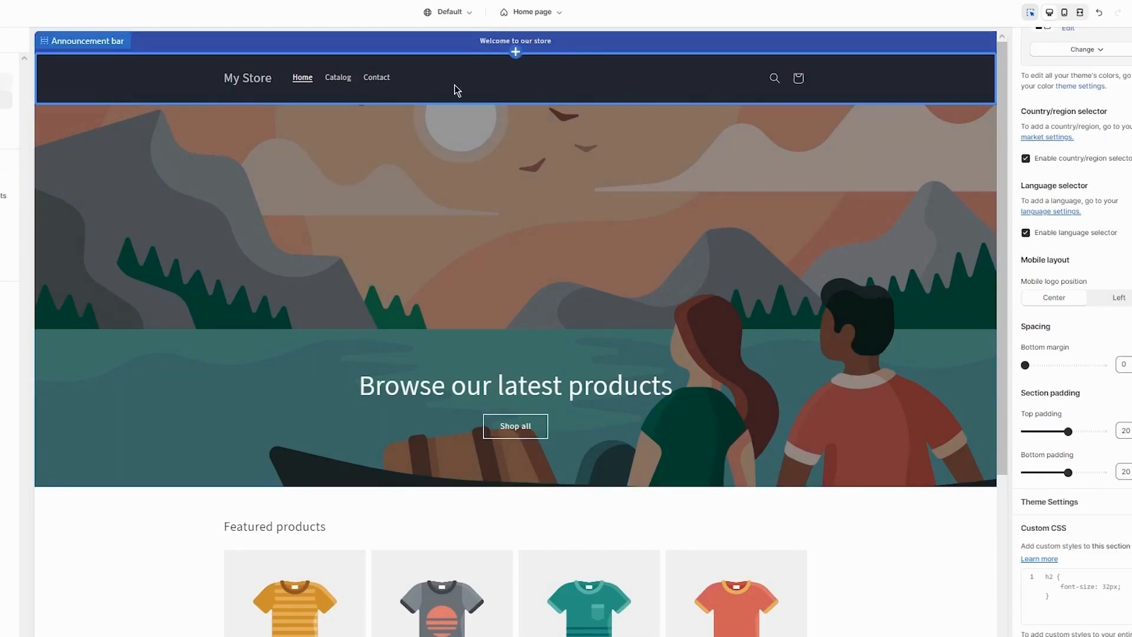
click(426, 215)
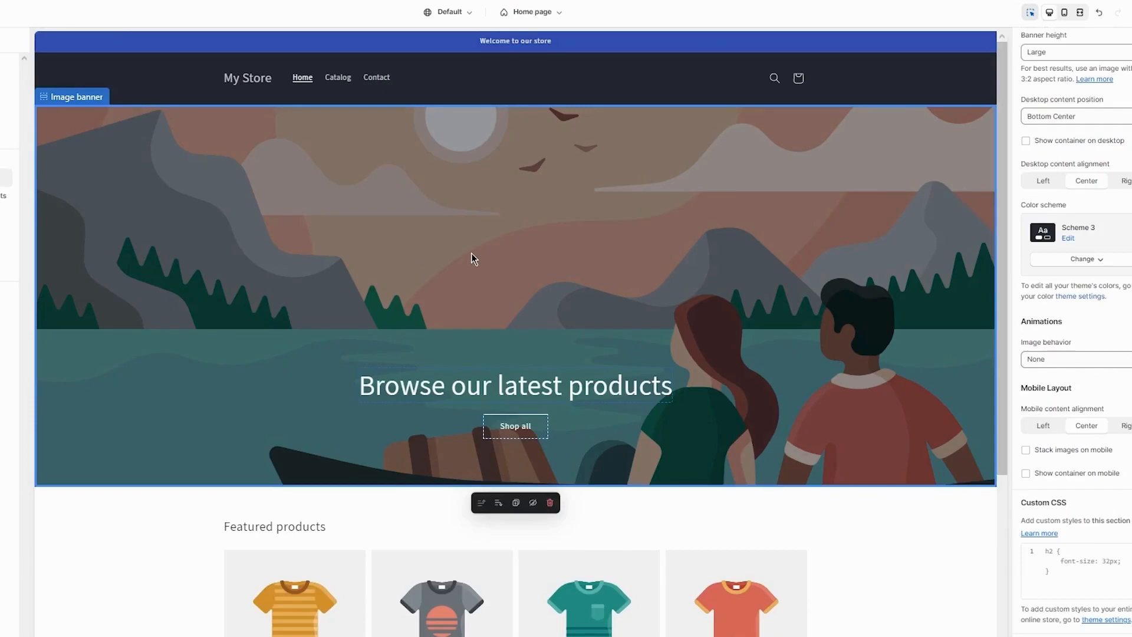
scroll(1044, 266, up, 4)
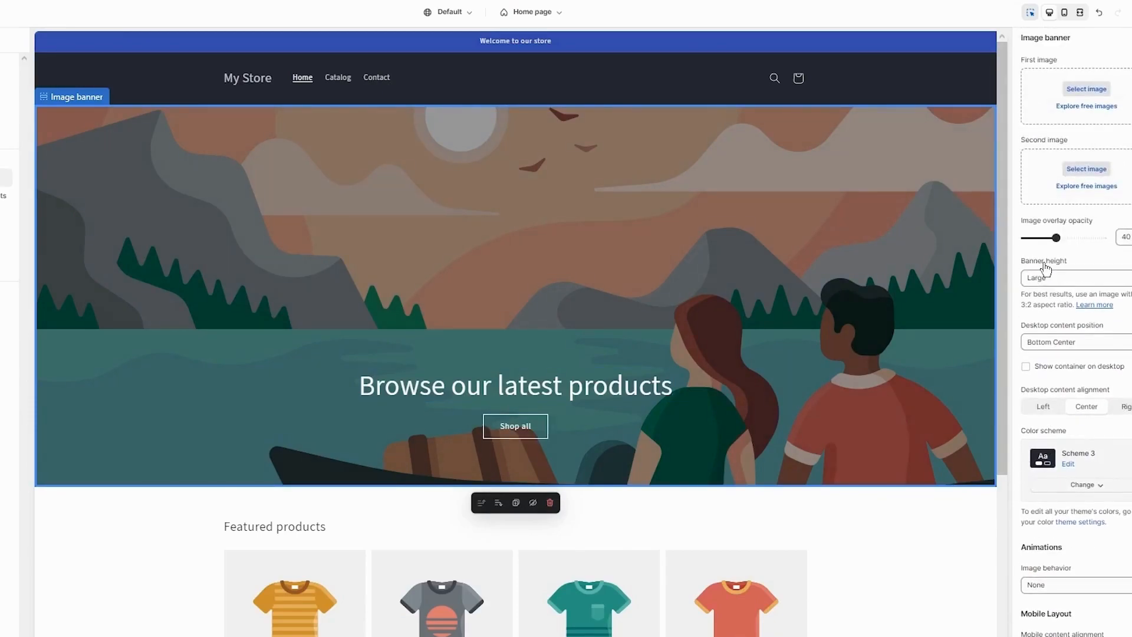
click(1087, 90)
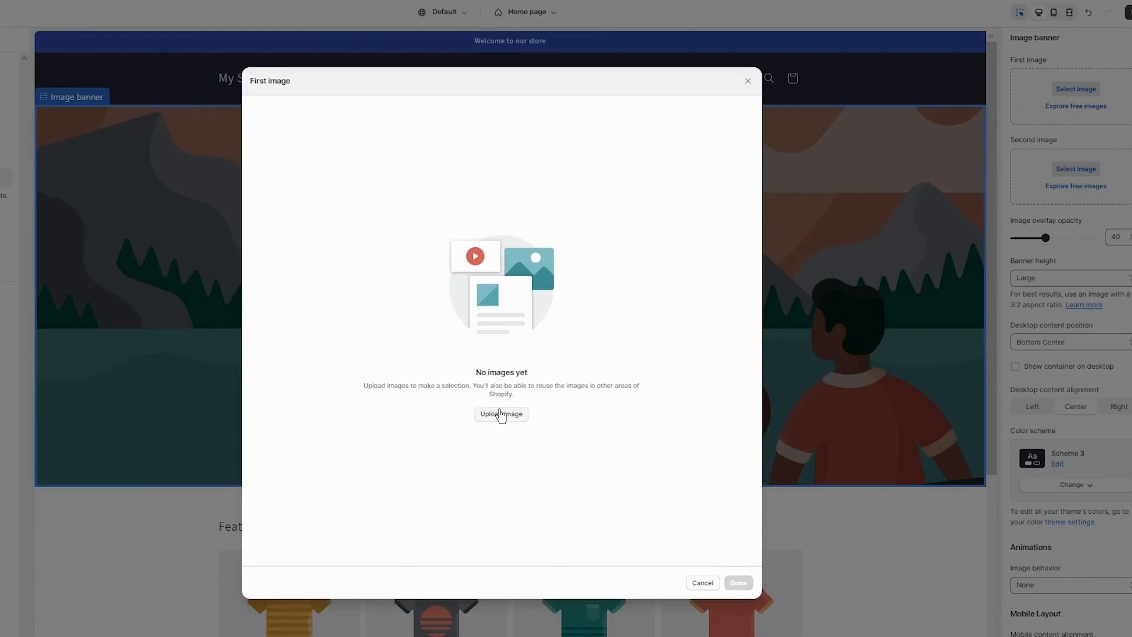
click(505, 412)
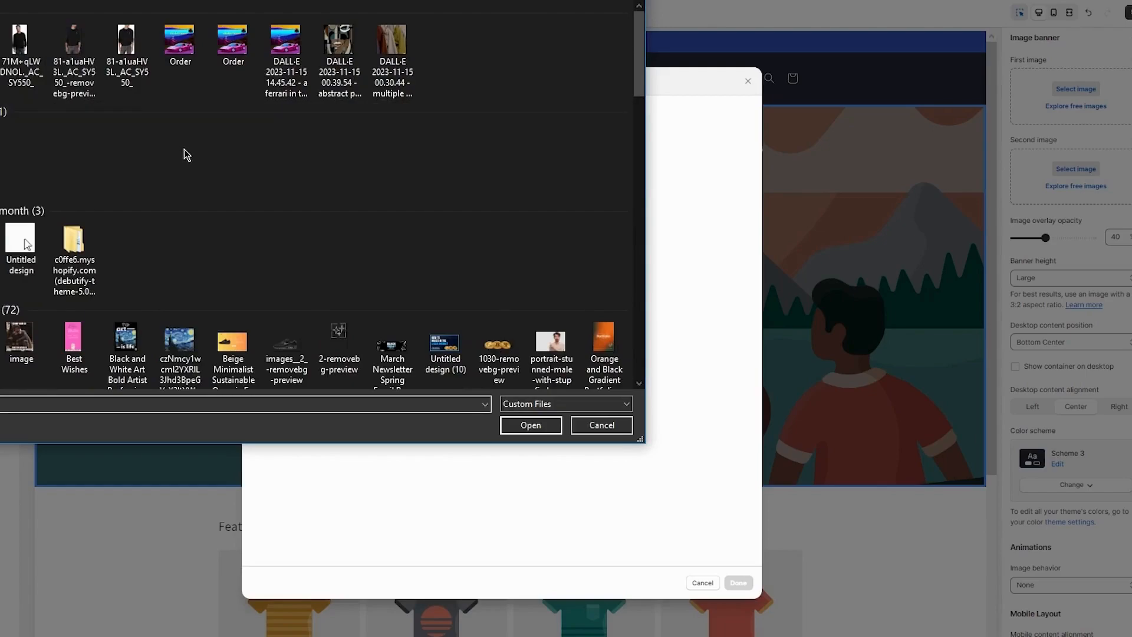
scroll(247, 171, down, 3)
scroll(330, 179, down, 5)
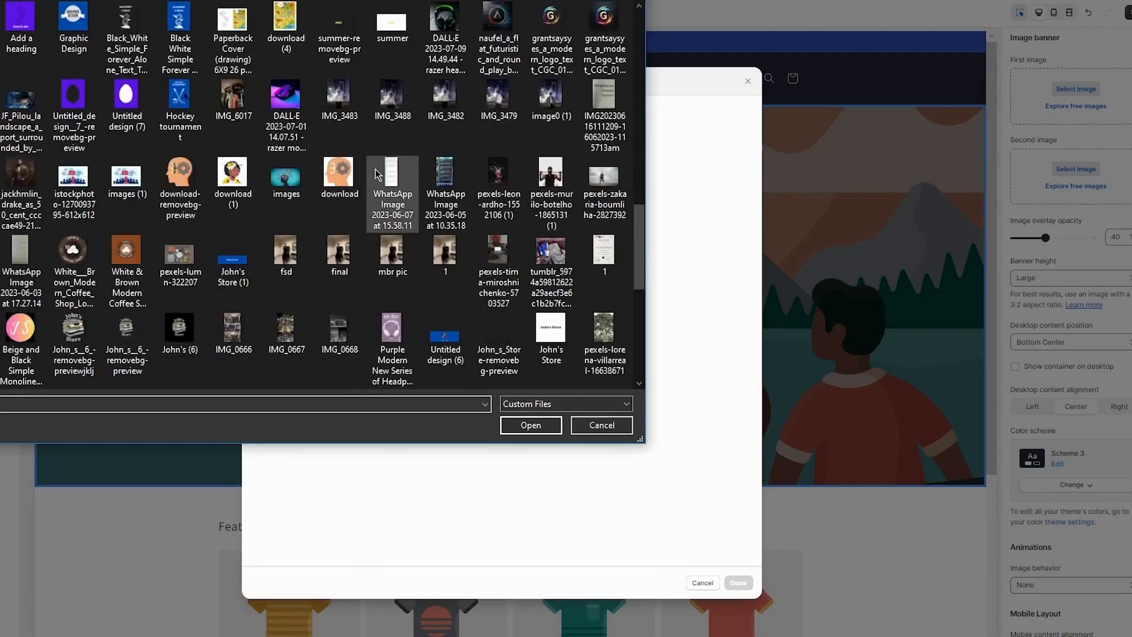
scroll(468, 178, up, 8)
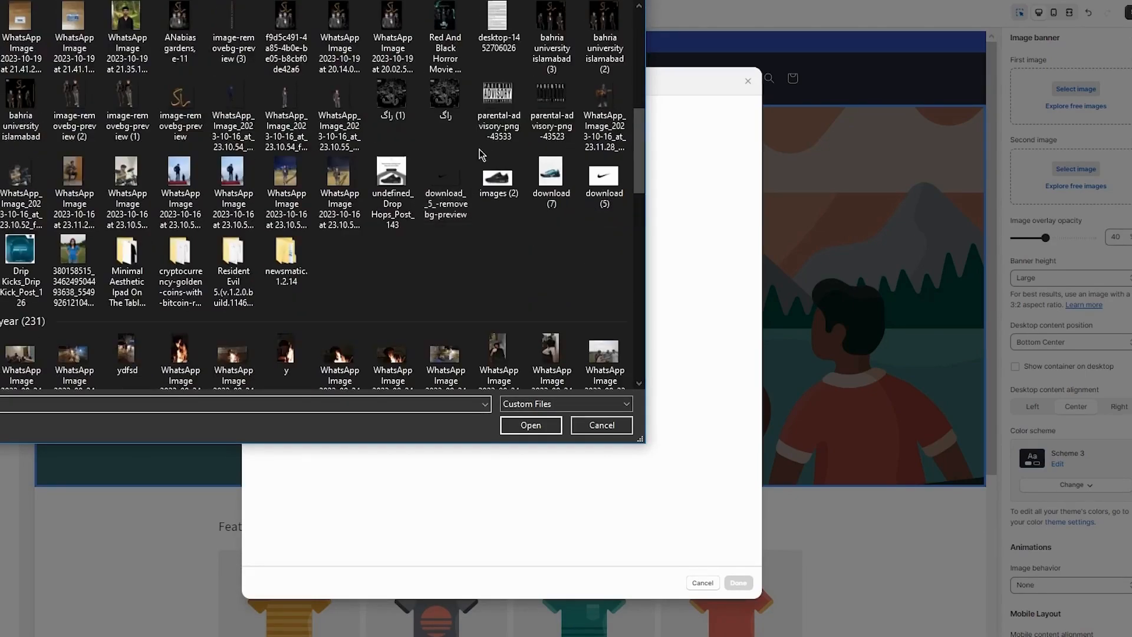
double_click(428, 181)
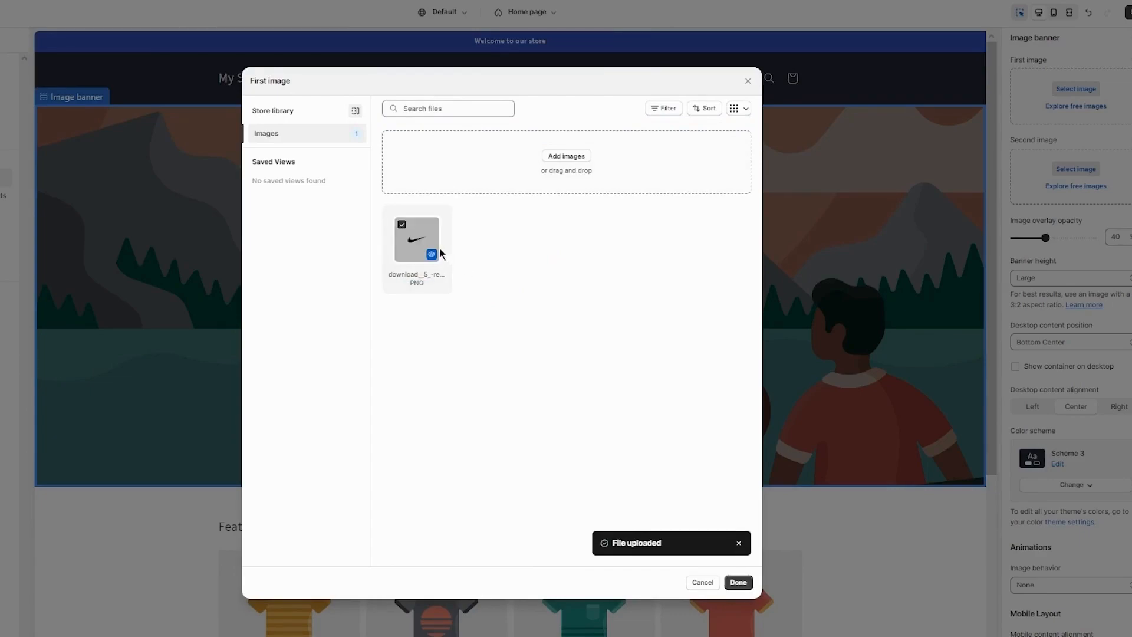
click(744, 582)
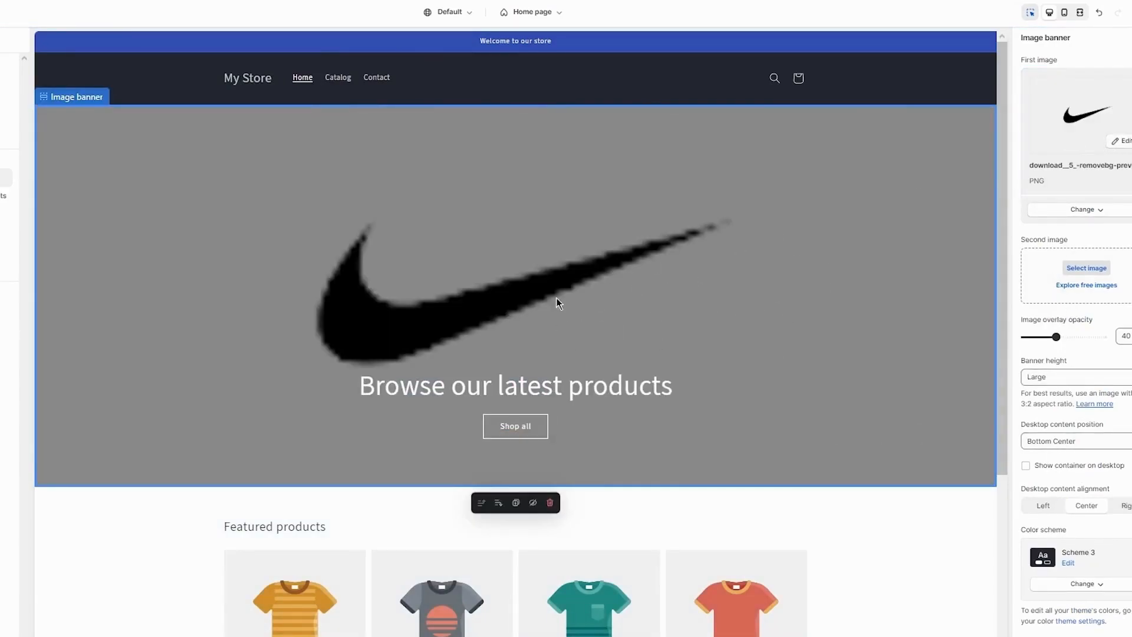
Change the image banner's heading text to Get new stock.
click(911, 539)
scroll(715, 405, down, 5)
scroll(776, 299, up, 5)
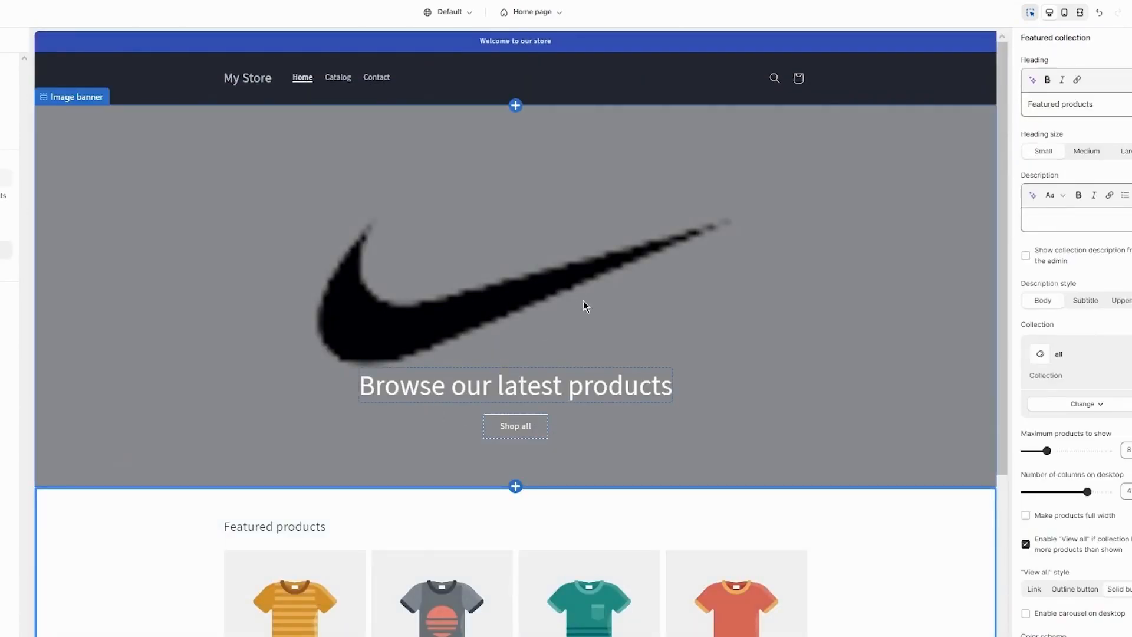
click(638, 388)
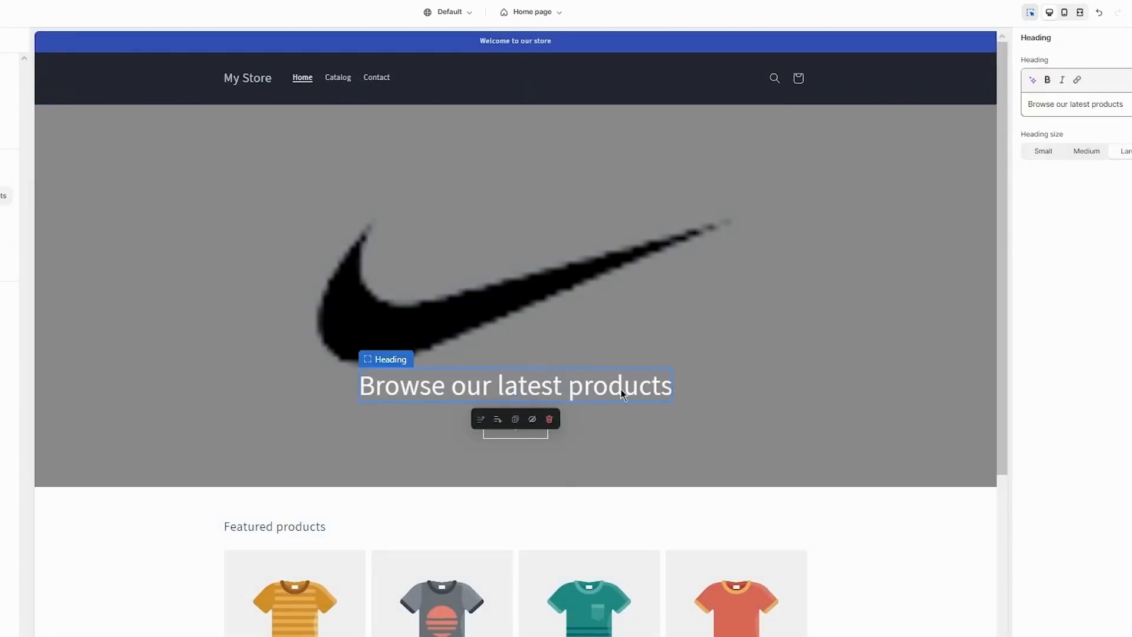
drag(1125, 105, 1002, 113)
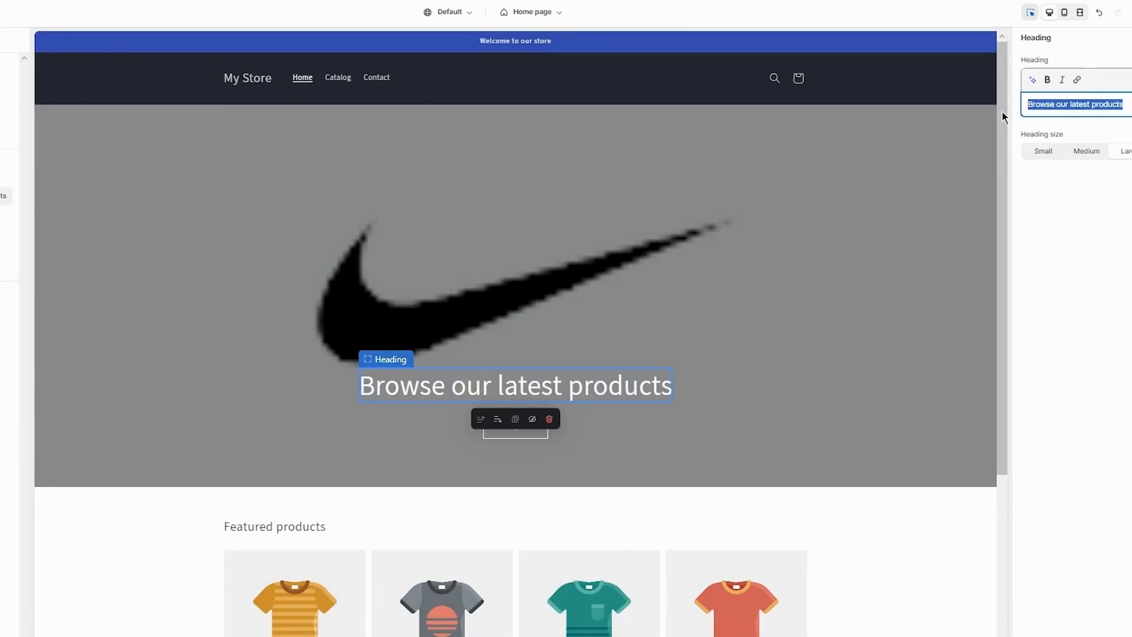
text(Get ne)
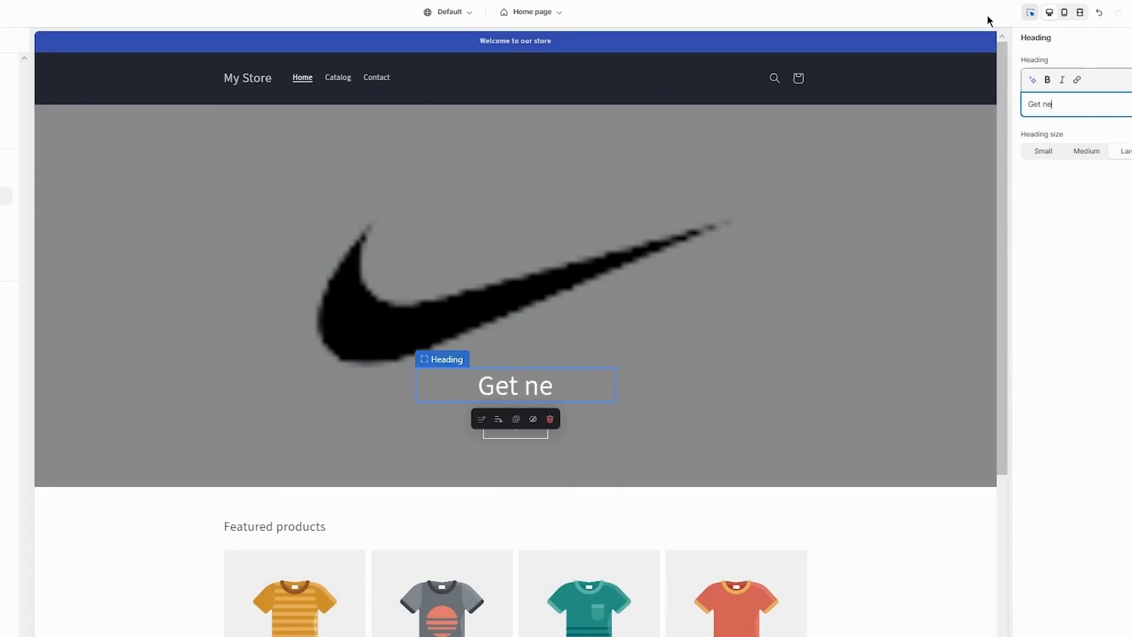
text(w stock)
click(1024, 252)
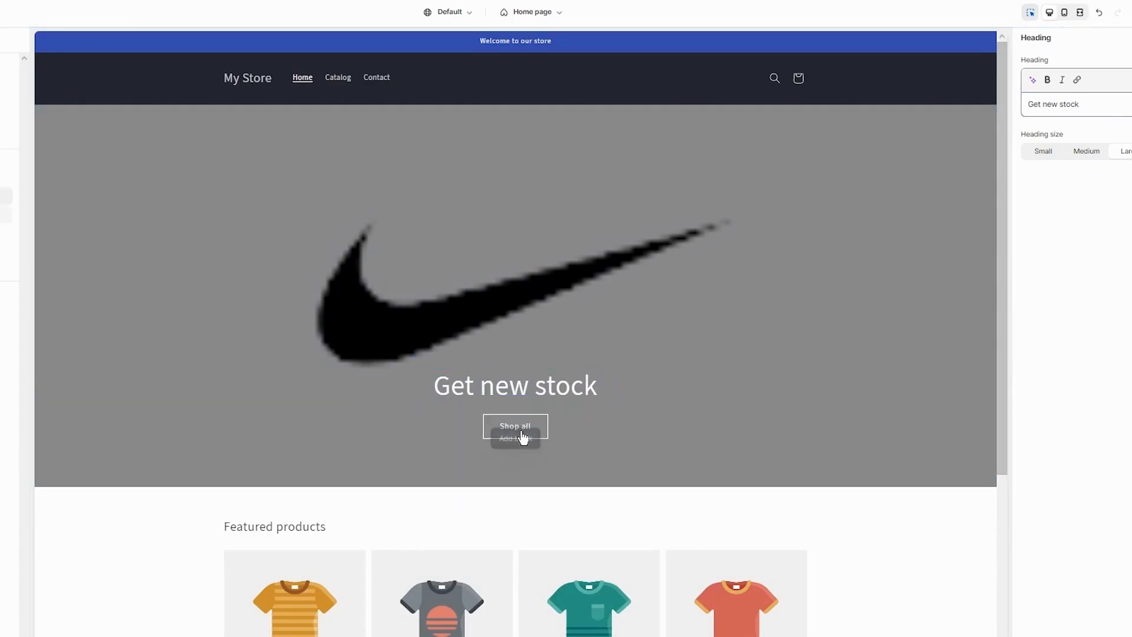
Leave the theme editor and start a new product titled Black long sleeve sweater.
scroll(697, 433, down, 5)
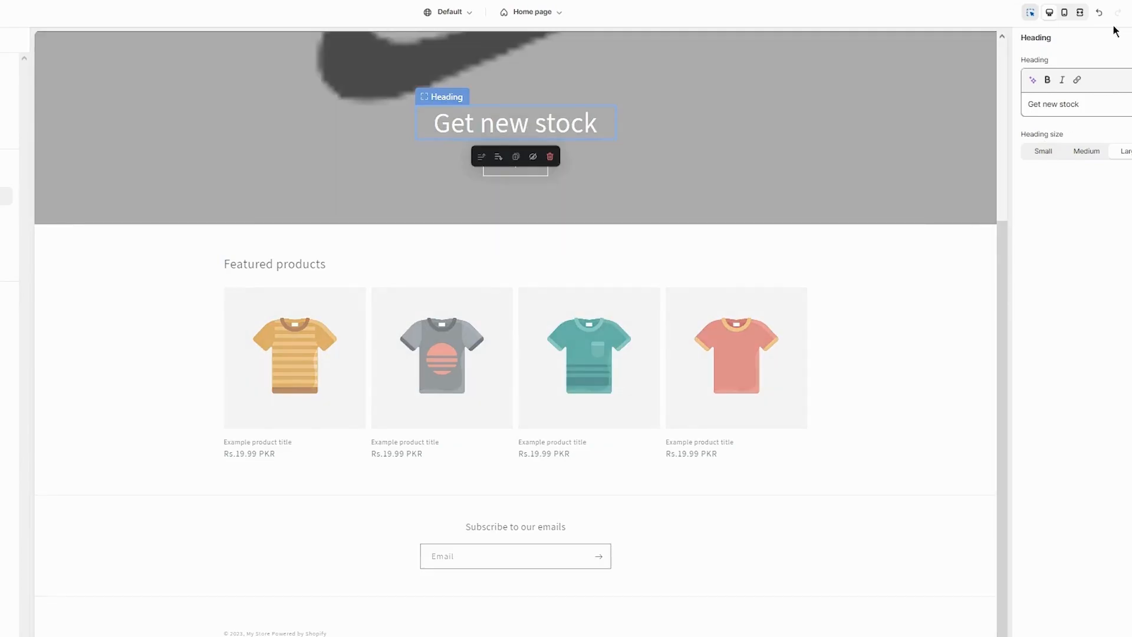
scroll(898, 228, up, 5)
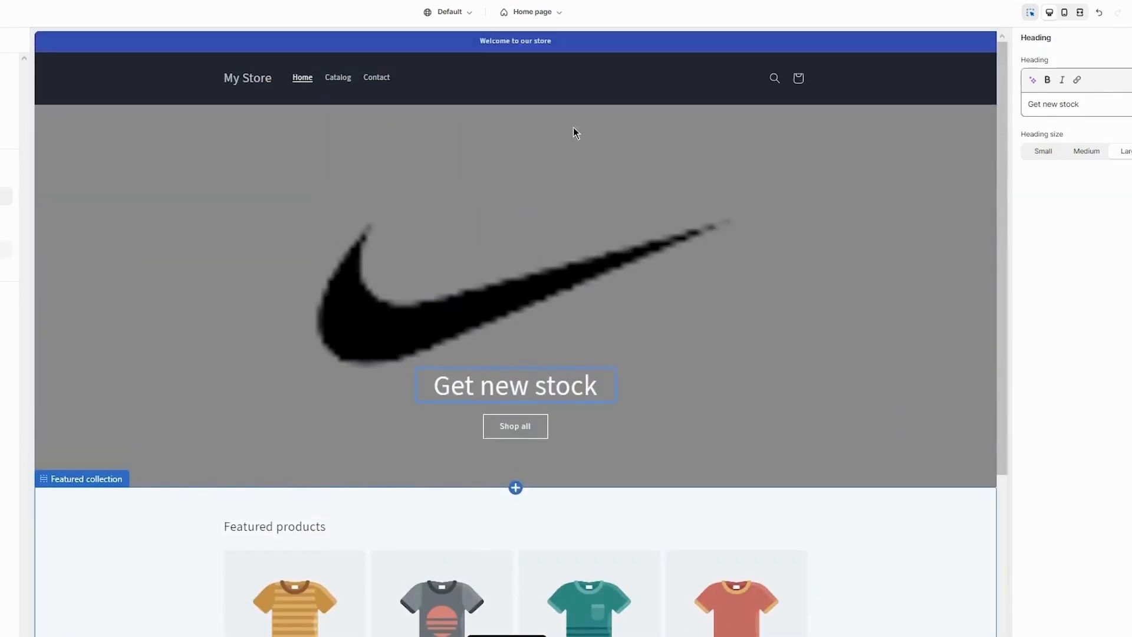
click(10, 12)
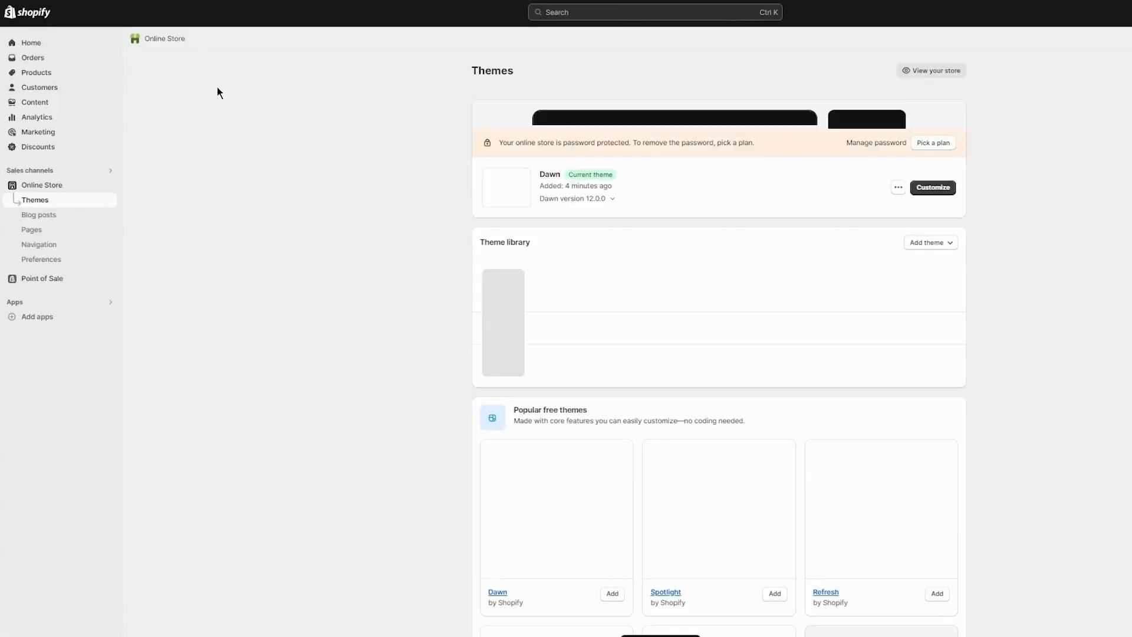
click(43, 76)
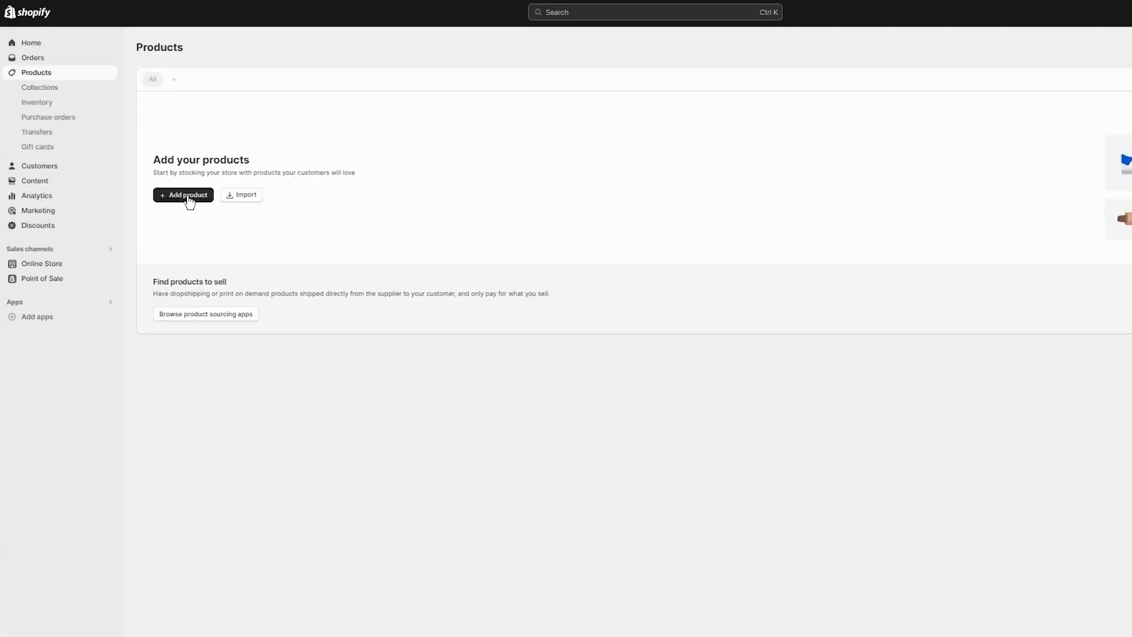
click(187, 197)
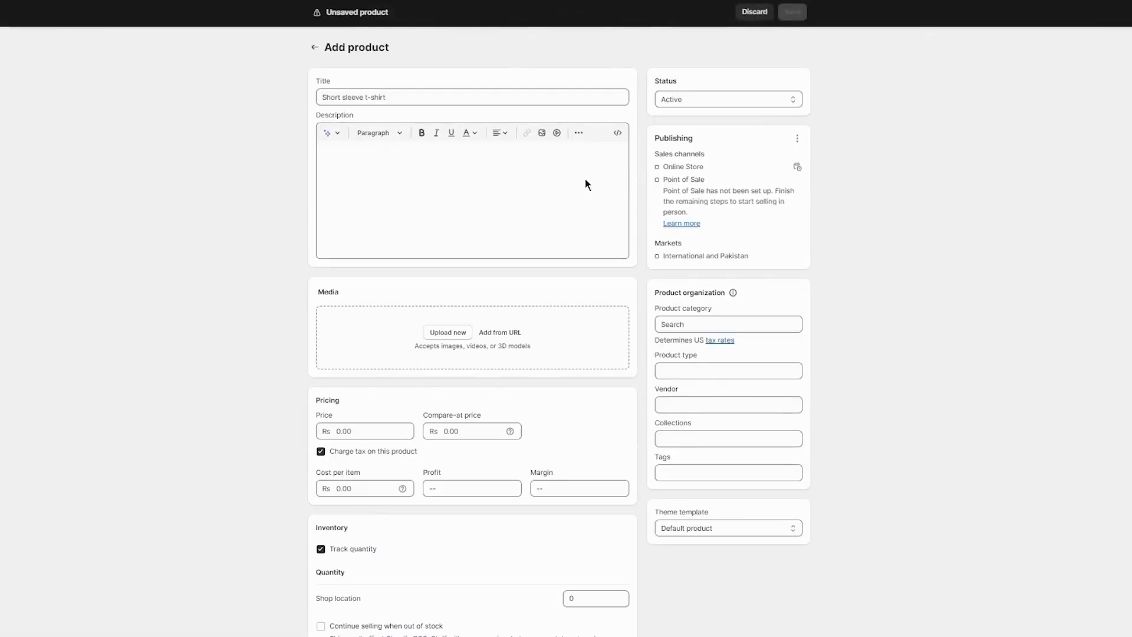
click(405, 98)
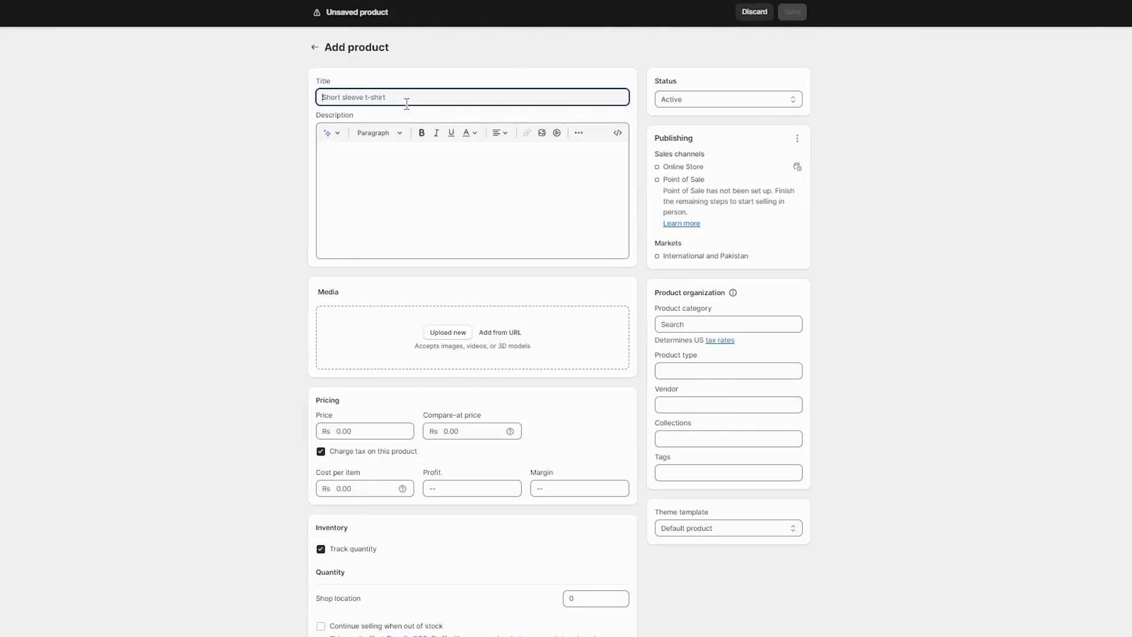
text(Black long sleeve sweater)
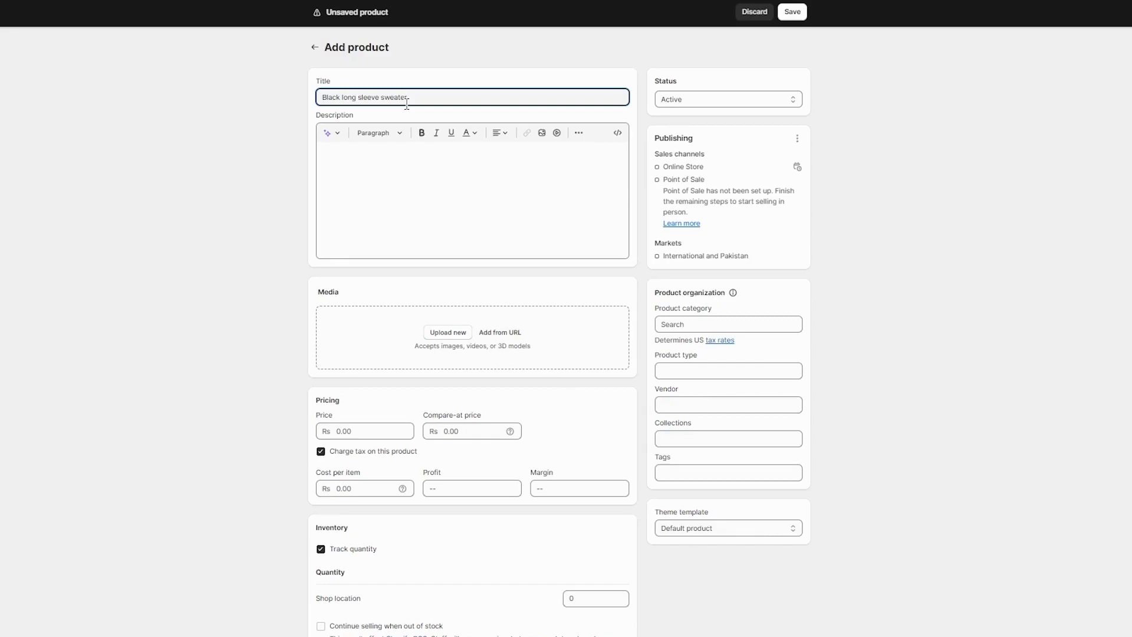
Upload the sweater photo as product media and set the price to 9,800 and compare-at price to 12,000.
click(448, 332)
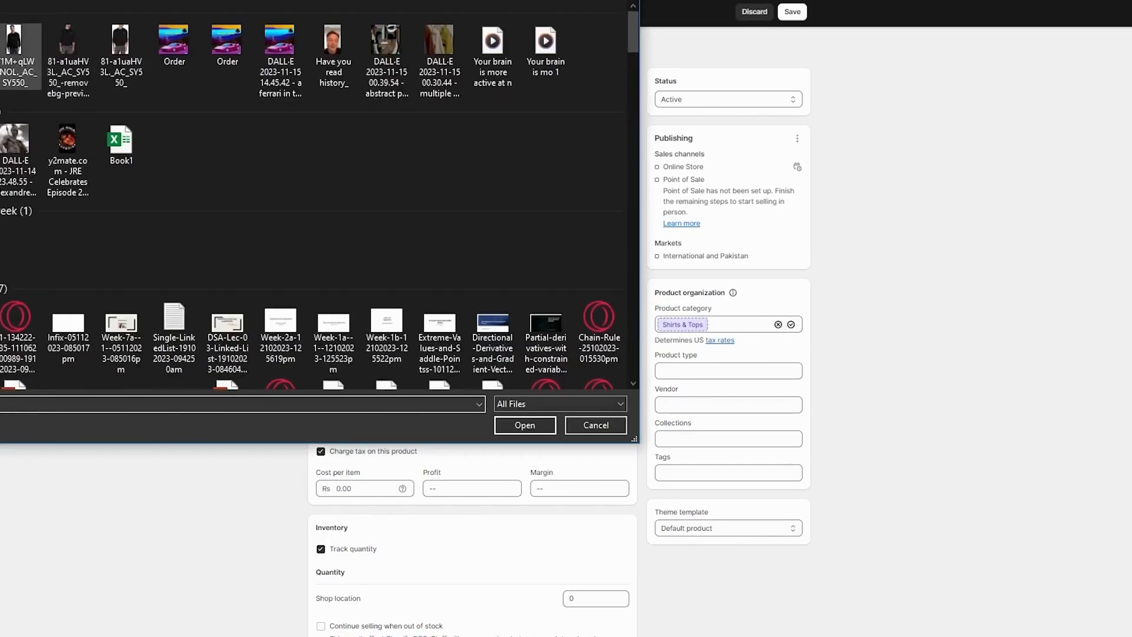
key(Return)
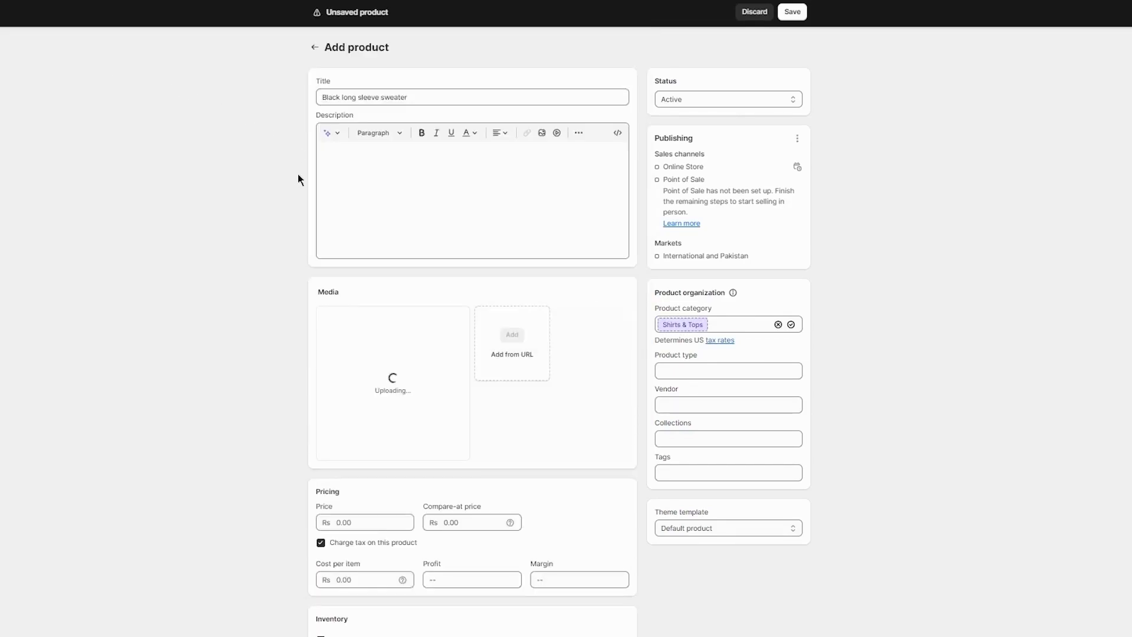
scroll(377, 398, down, 3)
click(355, 381)
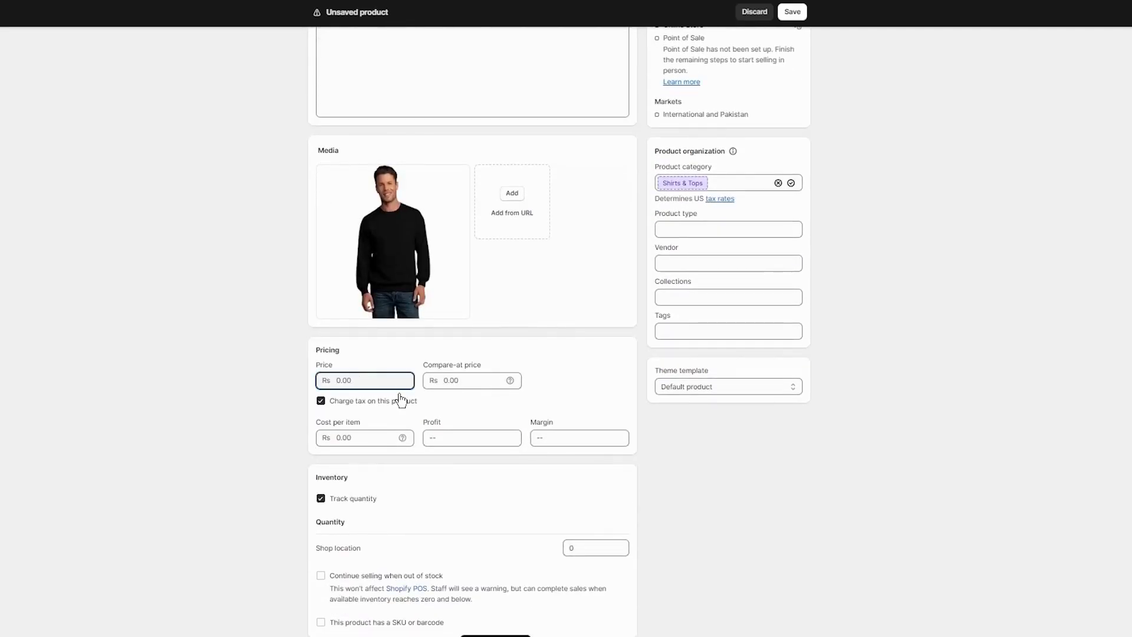
click(445, 375)
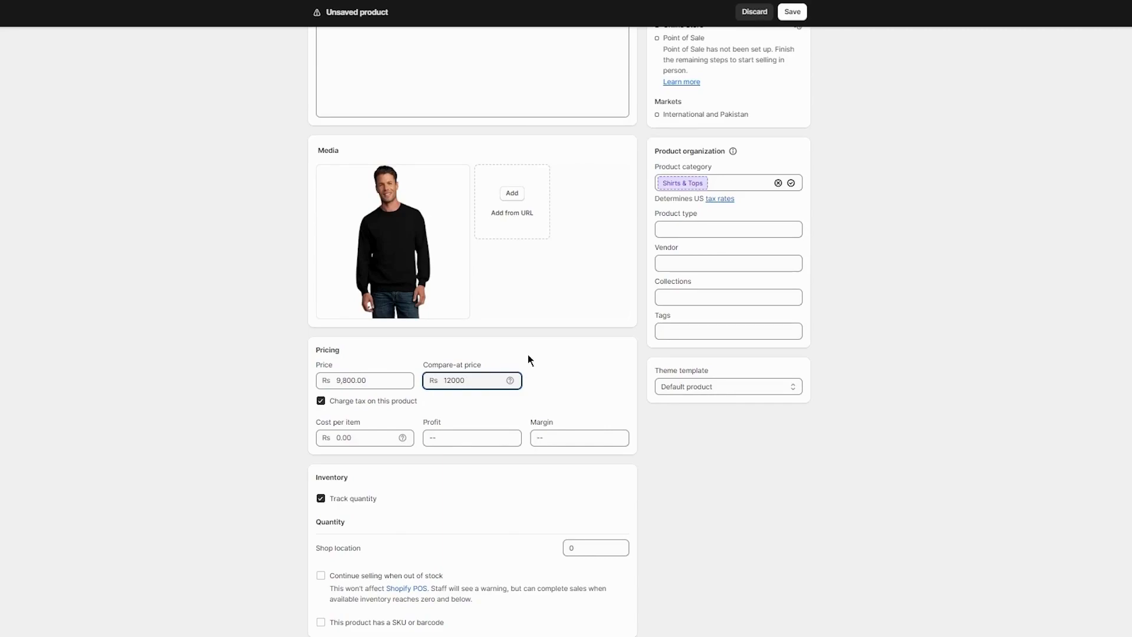
Set the shop location quantity to 78 and enable continue selling when out of stock.
scroll(528, 359, down, 3)
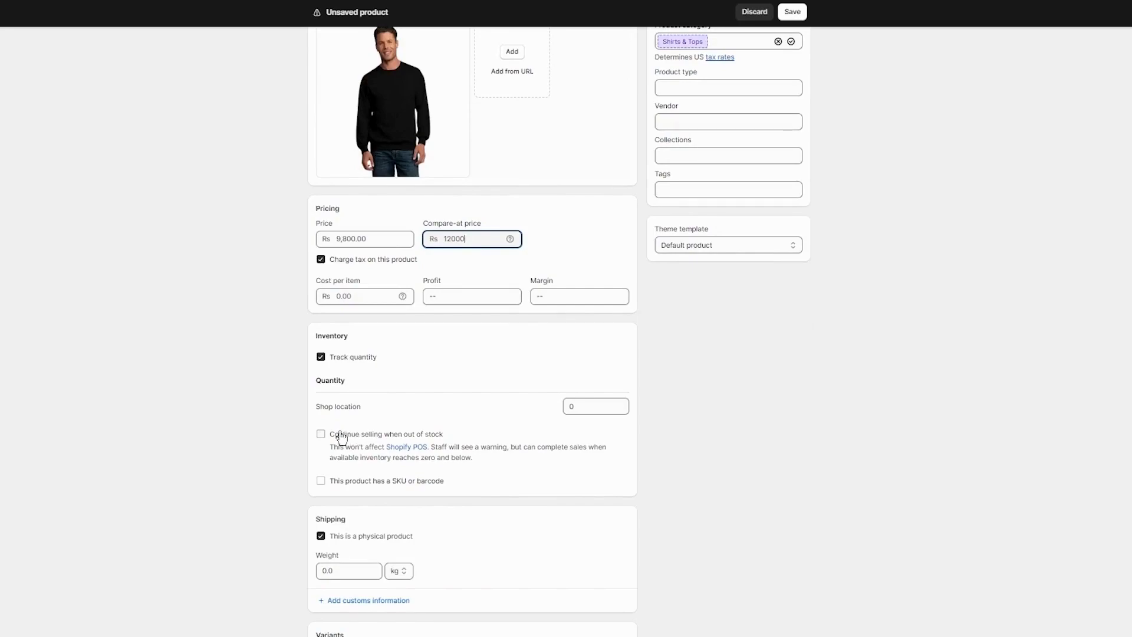
drag(587, 406, 517, 418)
text(7)
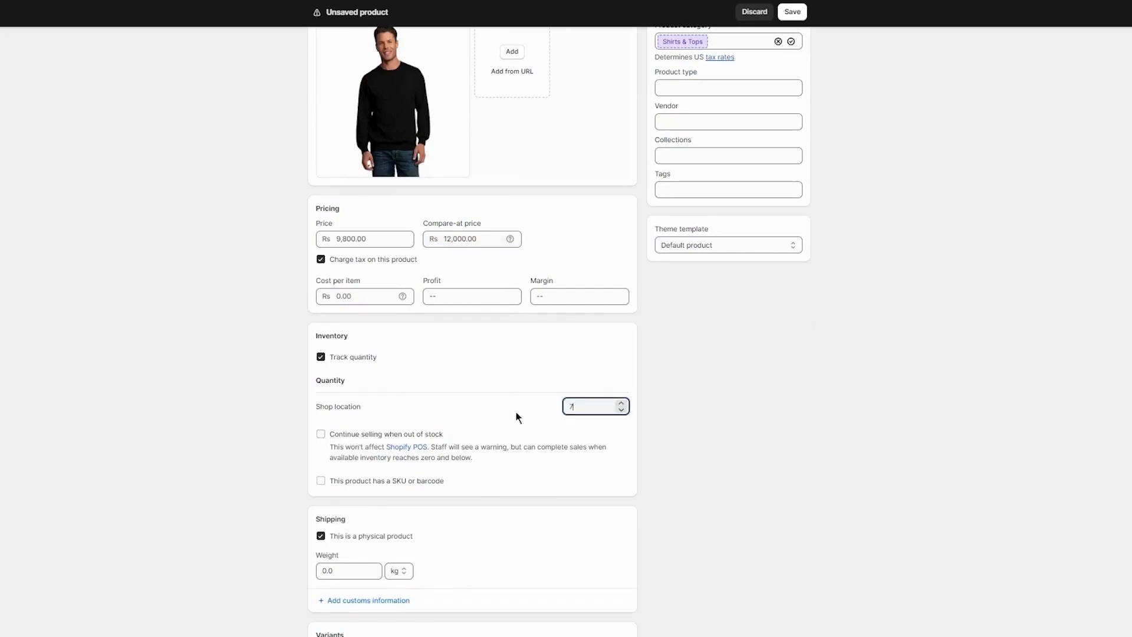
text(8)
click(797, 424)
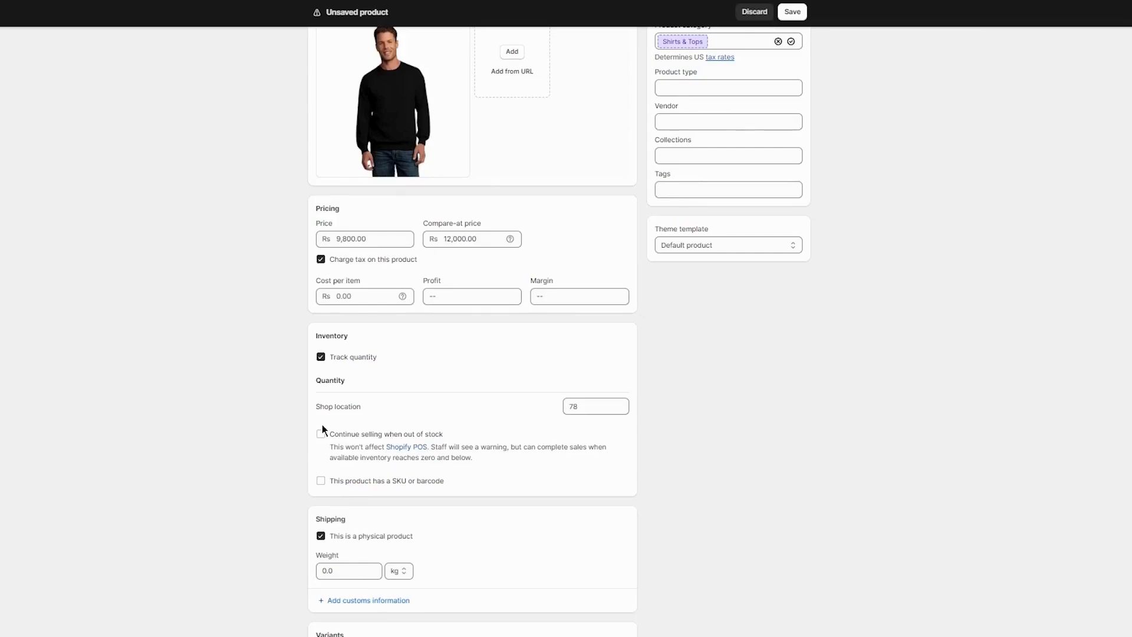
click(321, 435)
Set the product's weight to 0.5 kg and save the product.
scroll(595, 365, down, 1)
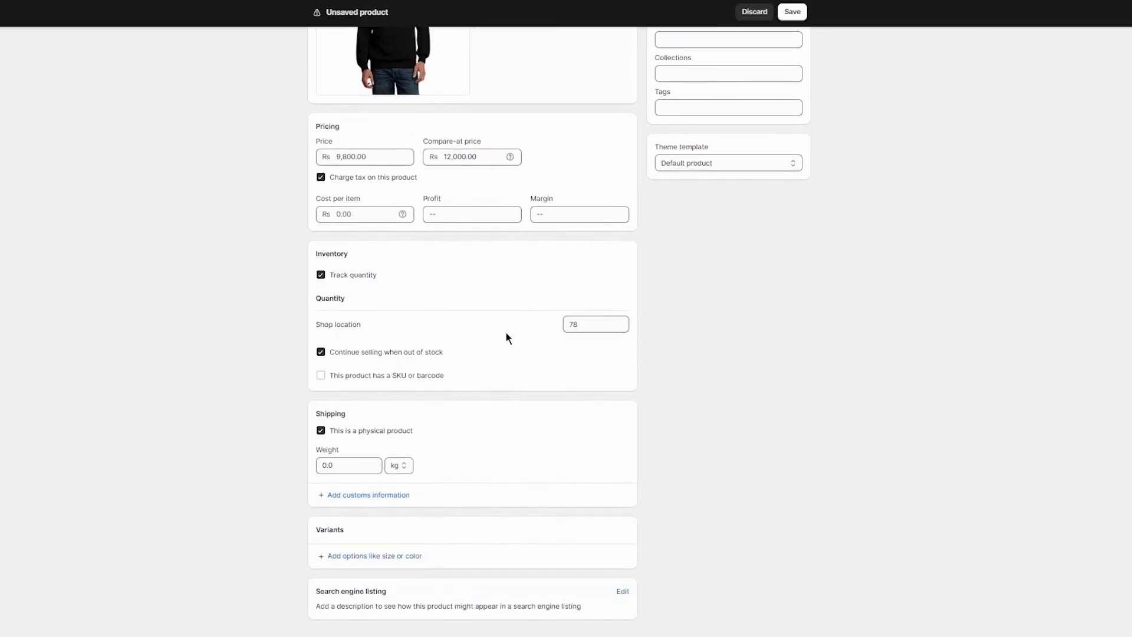
double_click(333, 472)
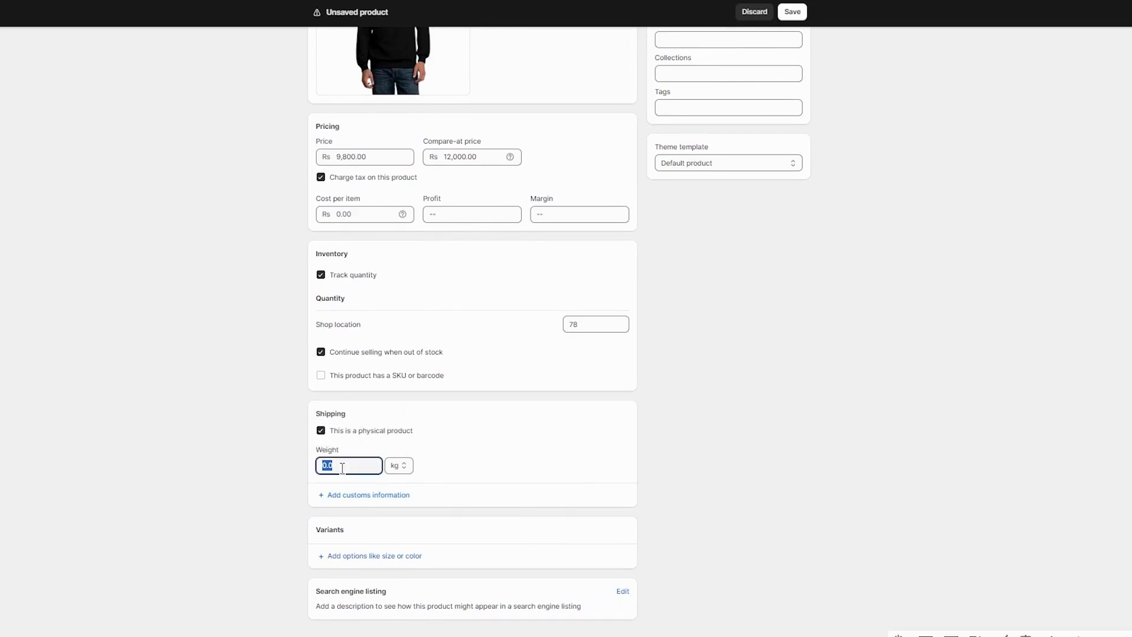
text(9)
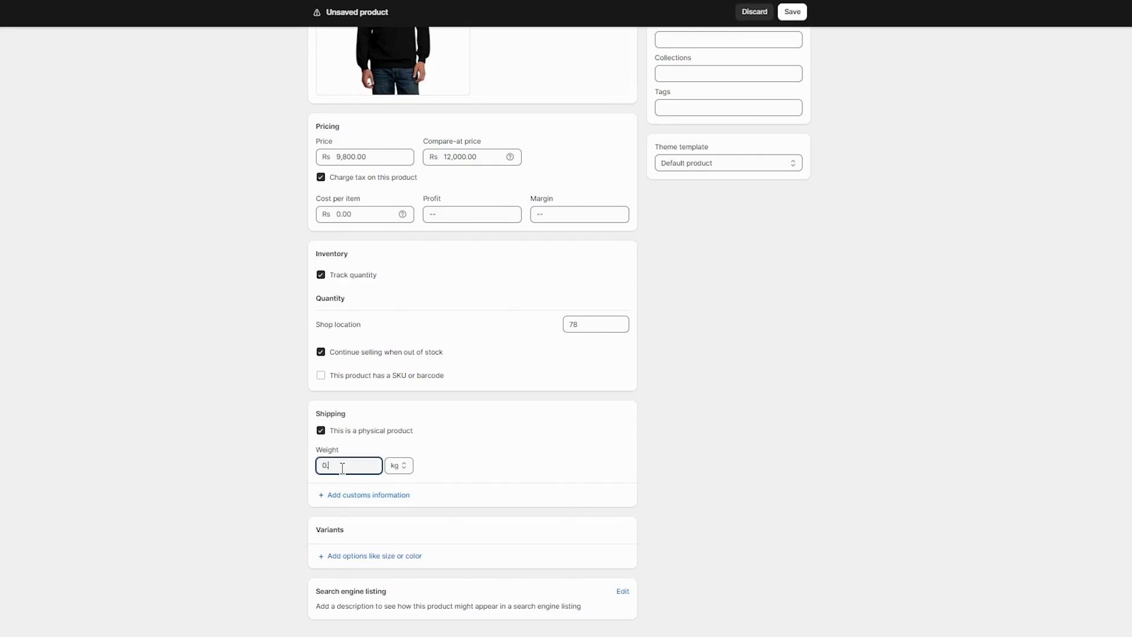
click(777, 460)
click(791, 12)
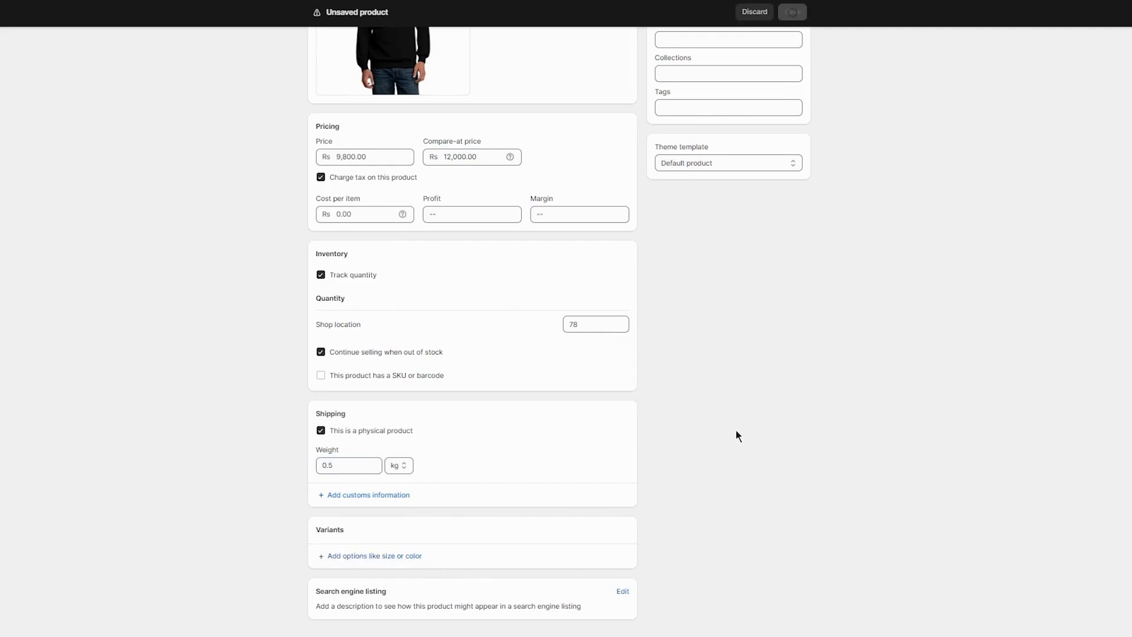
Go from the saved product back to the online store's themes and open the Dawn theme for customization.
scroll(735, 431, up, 6)
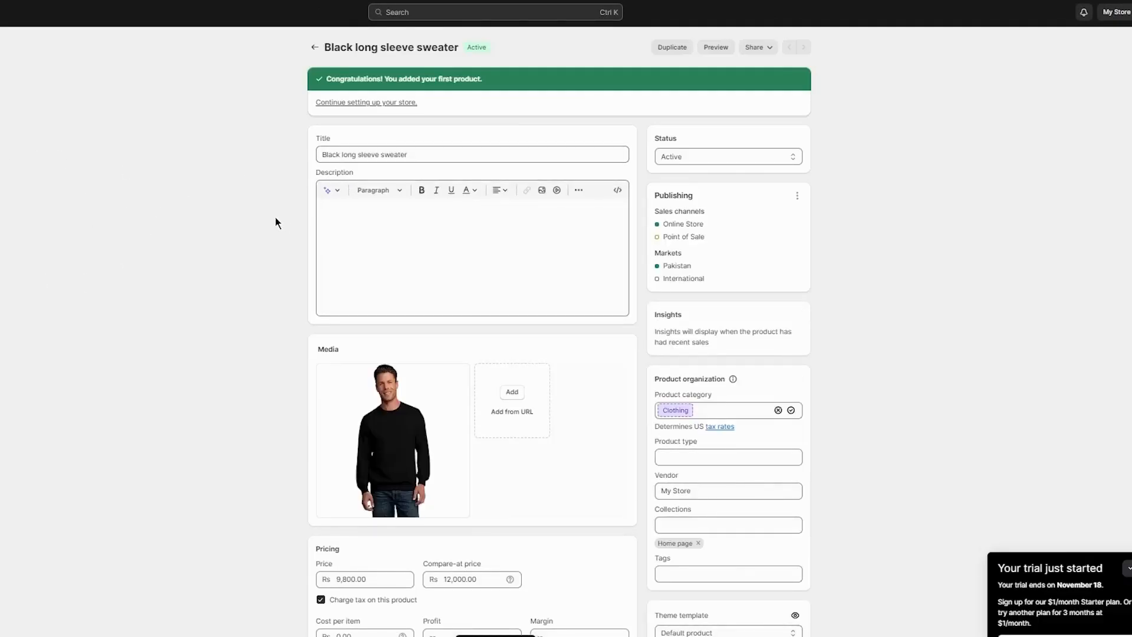
click(19, 264)
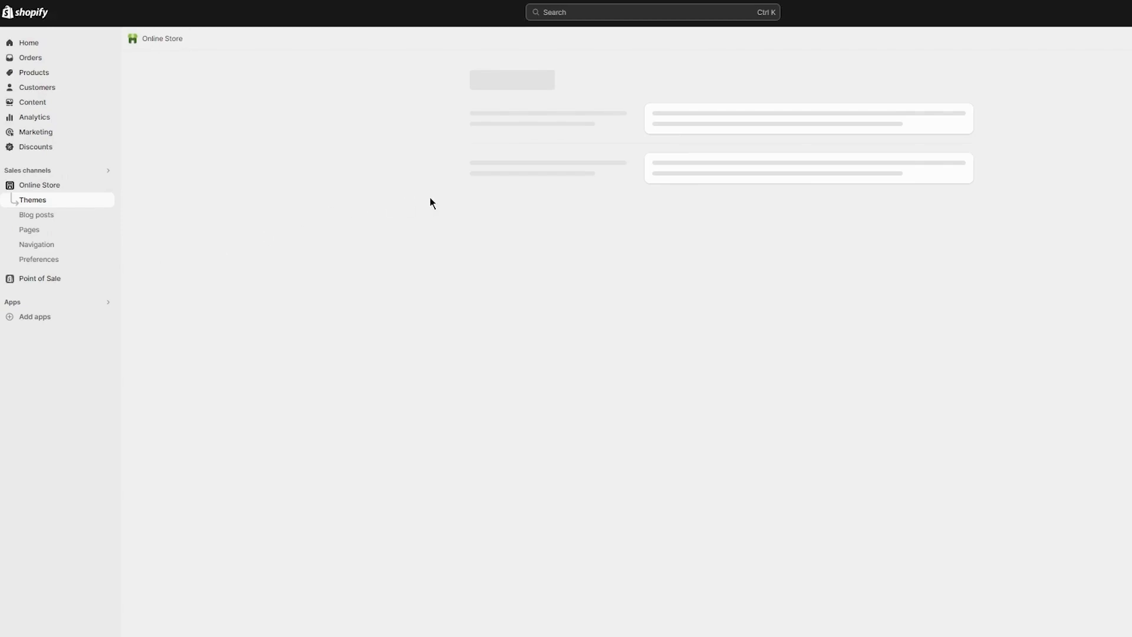
click(928, 305)
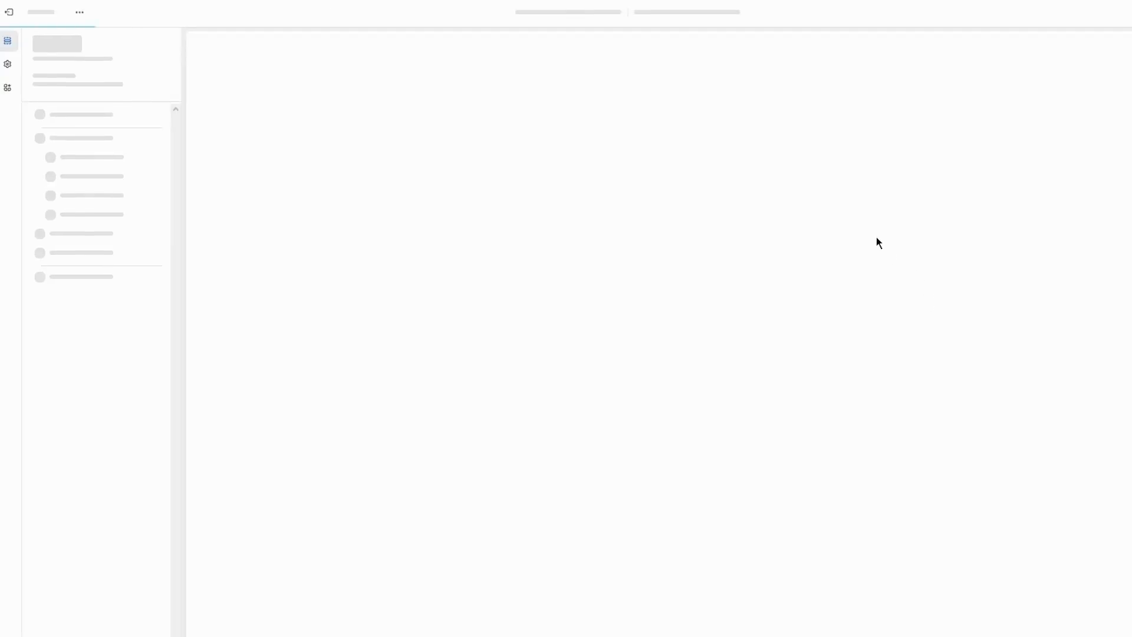
Find the sweater in the home page's featured collection and open its product page preview.
scroll(547, 233, down, 5)
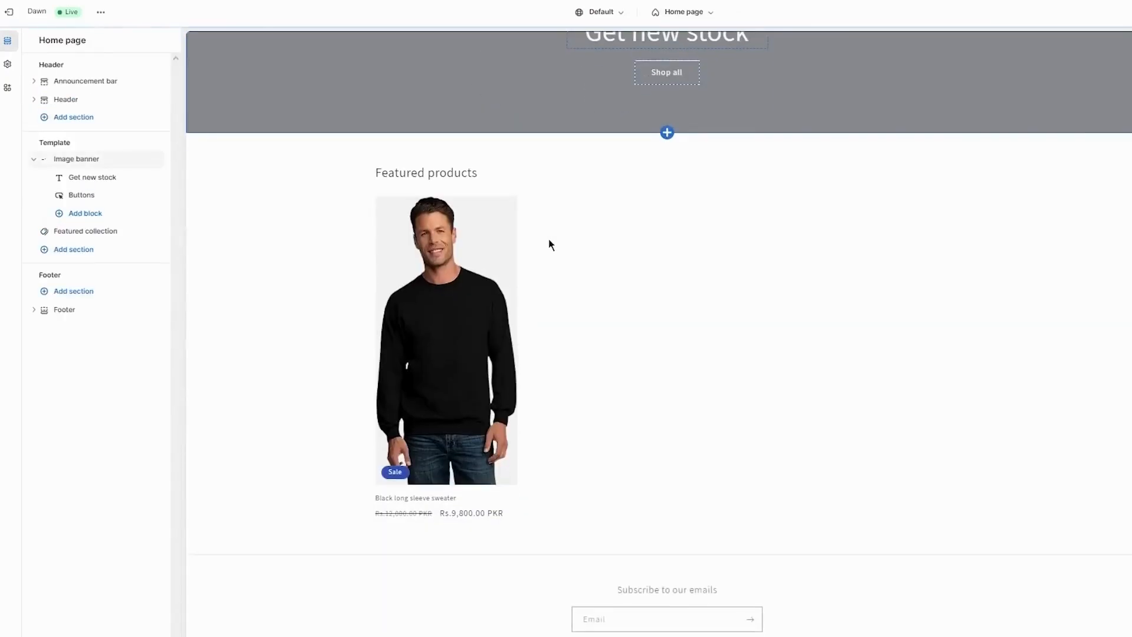
click(451, 329)
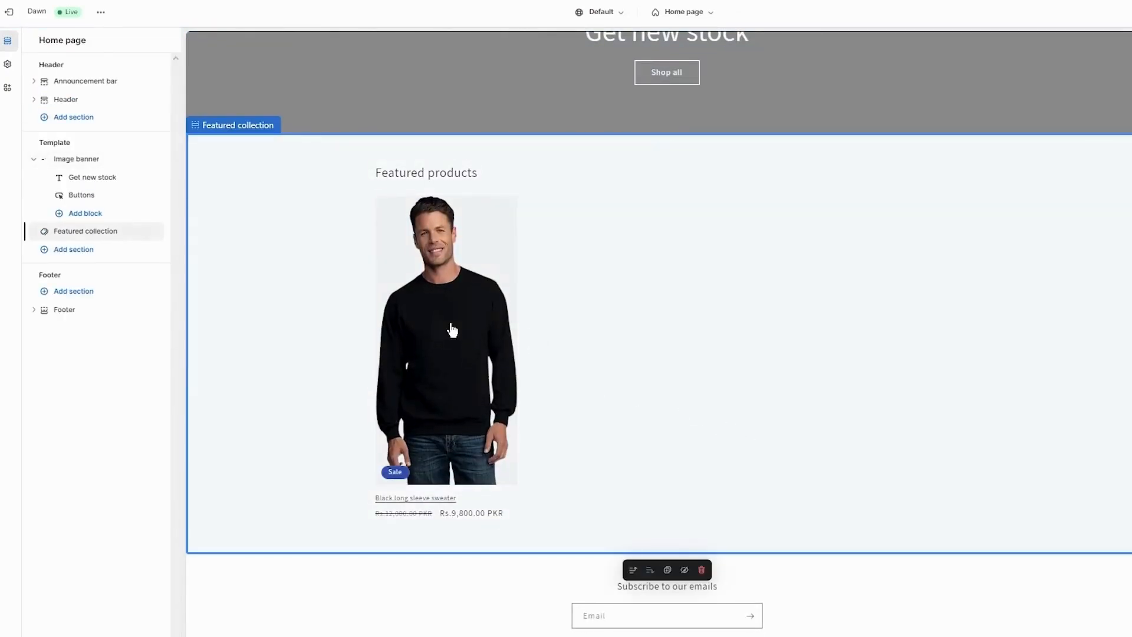
click(425, 386)
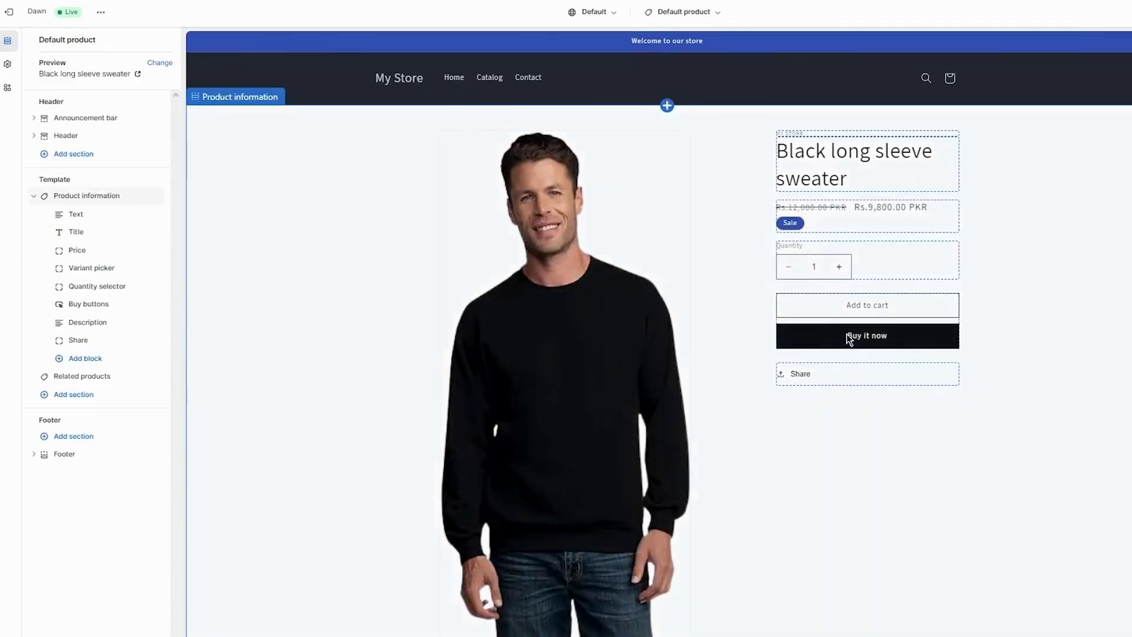
scroll(809, 337, down, 2)
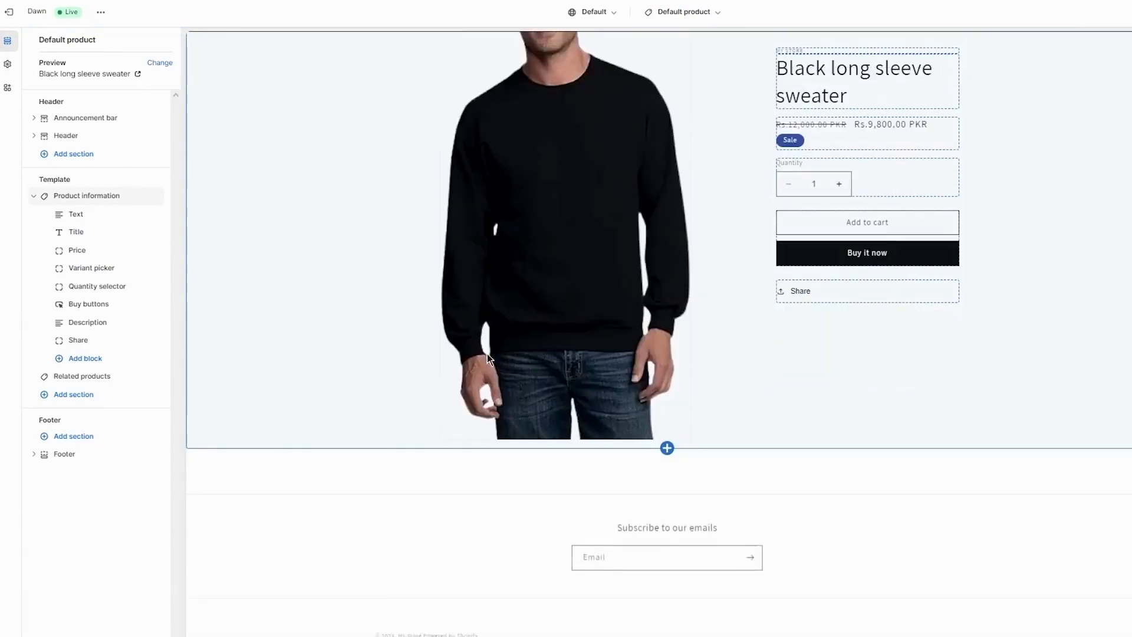
scroll(878, 259, up, 1)
Open the checkout preview from Buy it now and inspect the order summary in desktop and mobile views.
click(885, 263)
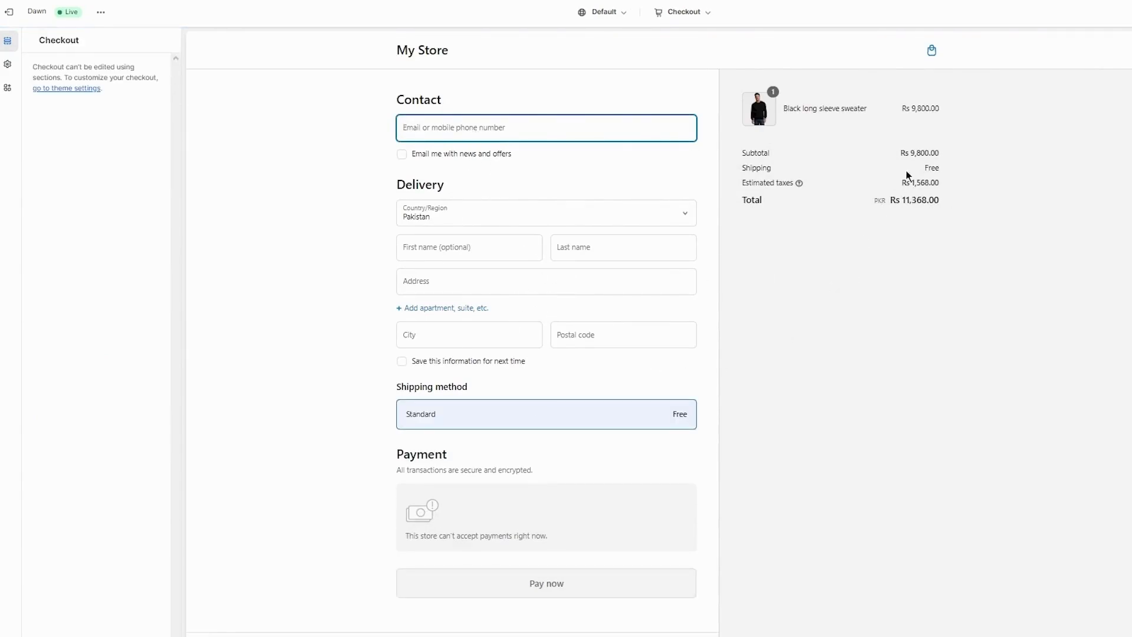
double_click(957, 152)
click(938, 175)
double_click(912, 183)
click(943, 203)
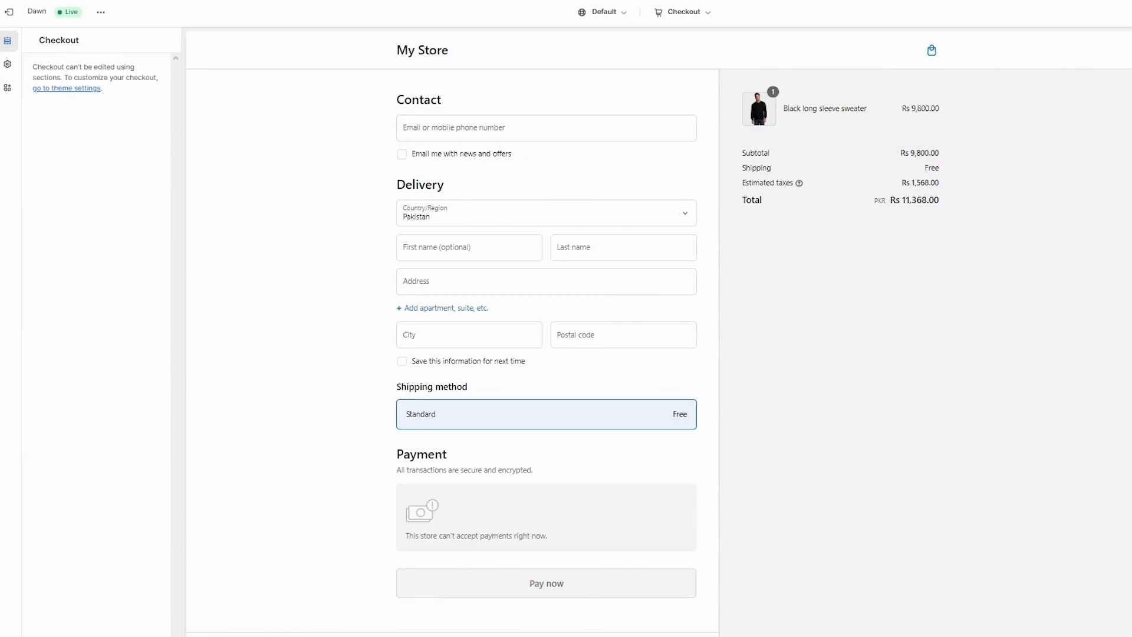
click(1130, 12)
scroll(681, 266, down, 5)
scroll(681, 271, up, 5)
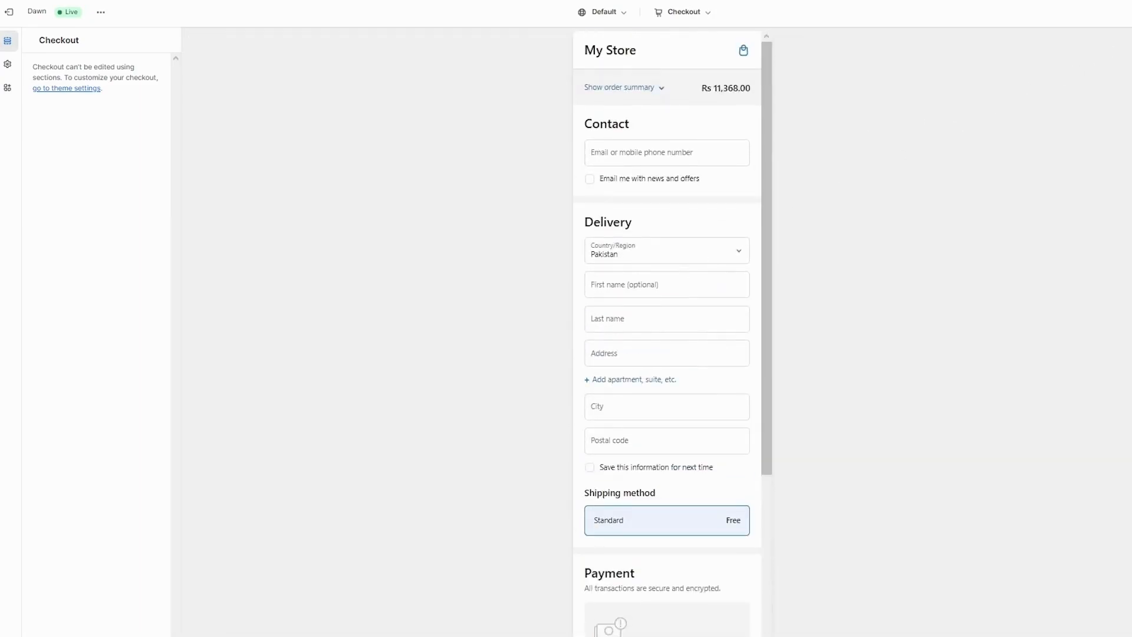
click(1131, 12)
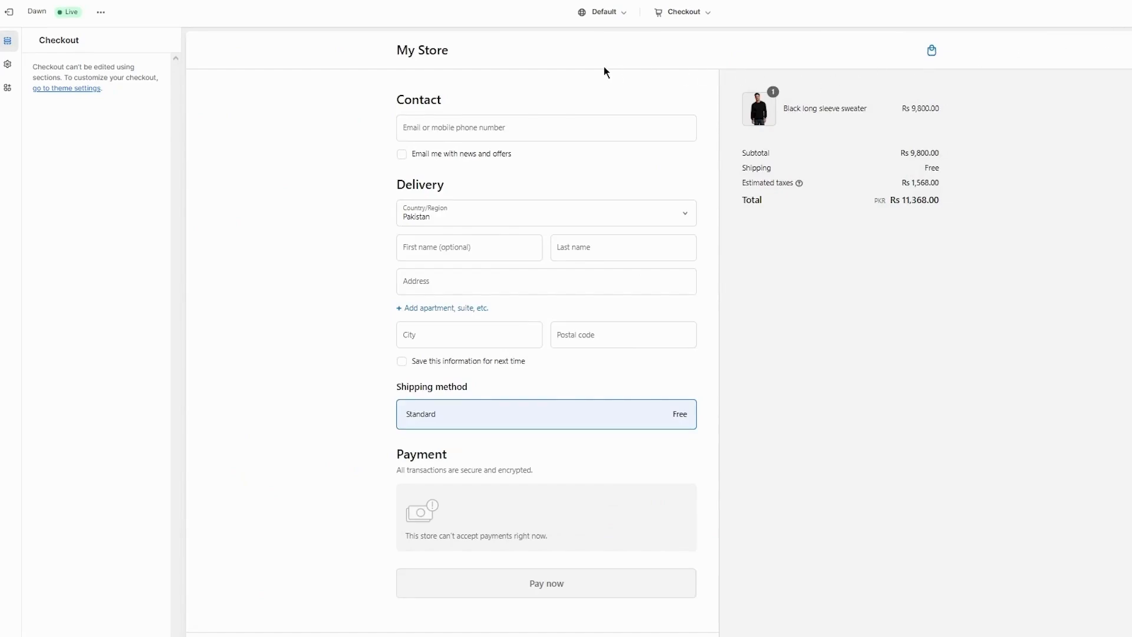
Leave the theme editor and open the live online store.
click(707, 20)
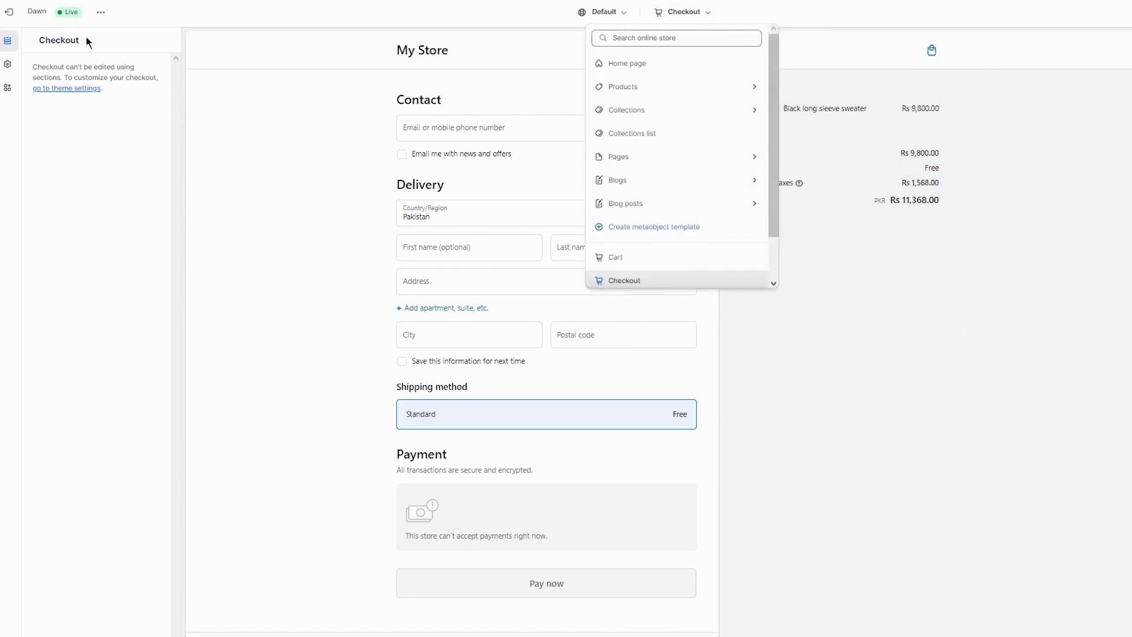
click(21, 8)
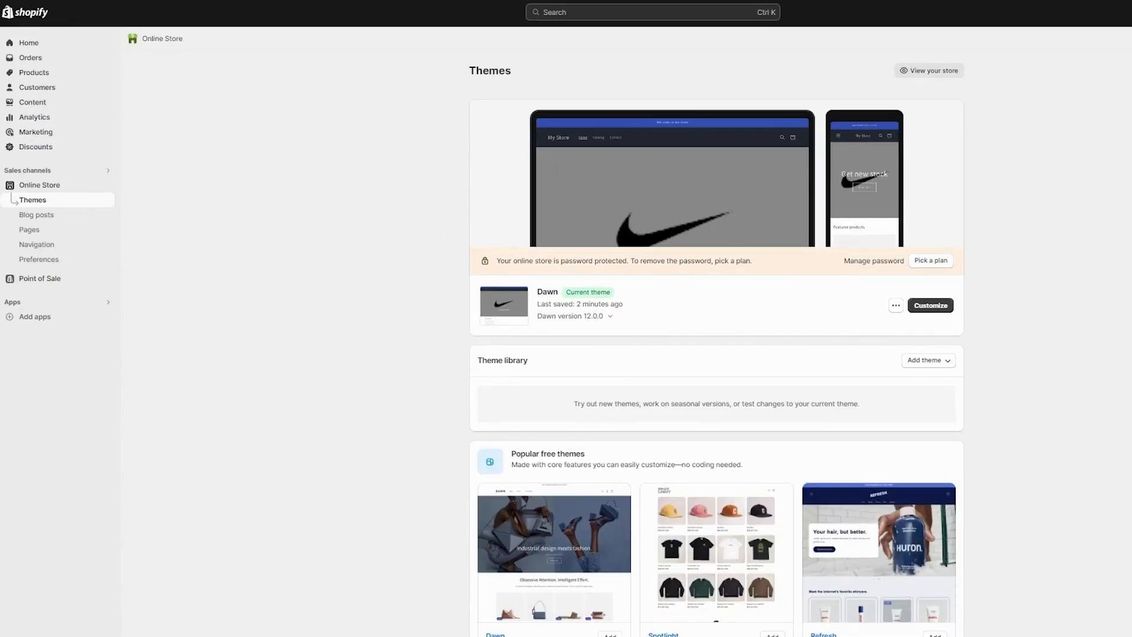
click(107, 185)
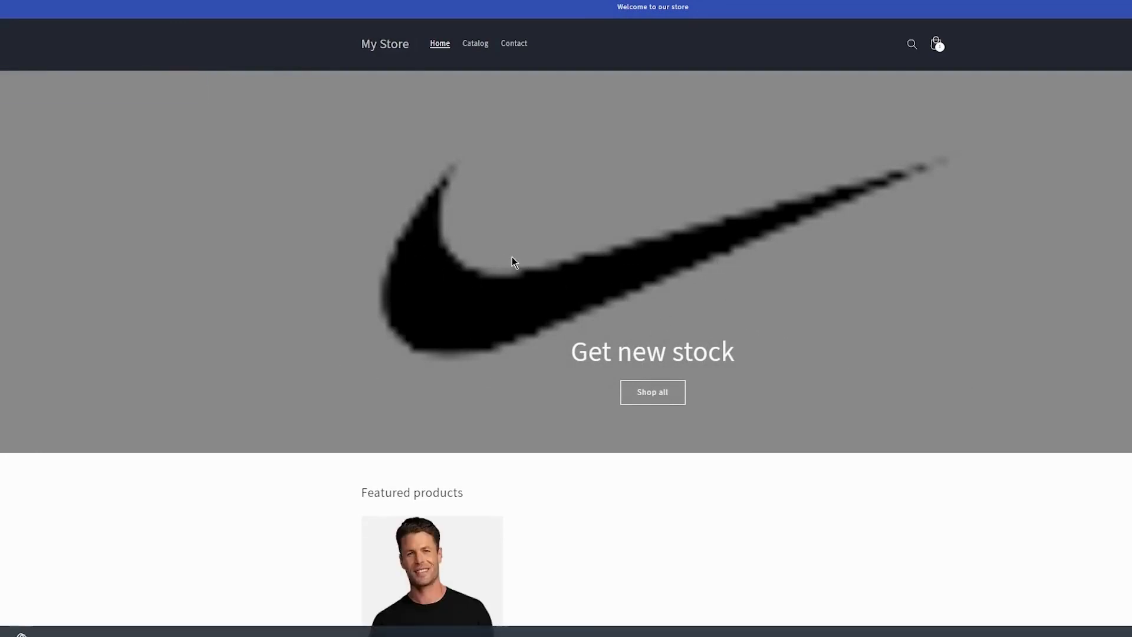
Open the sweater's product page on the storefront and start checkout with Buy it now.
scroll(515, 263, down, 5)
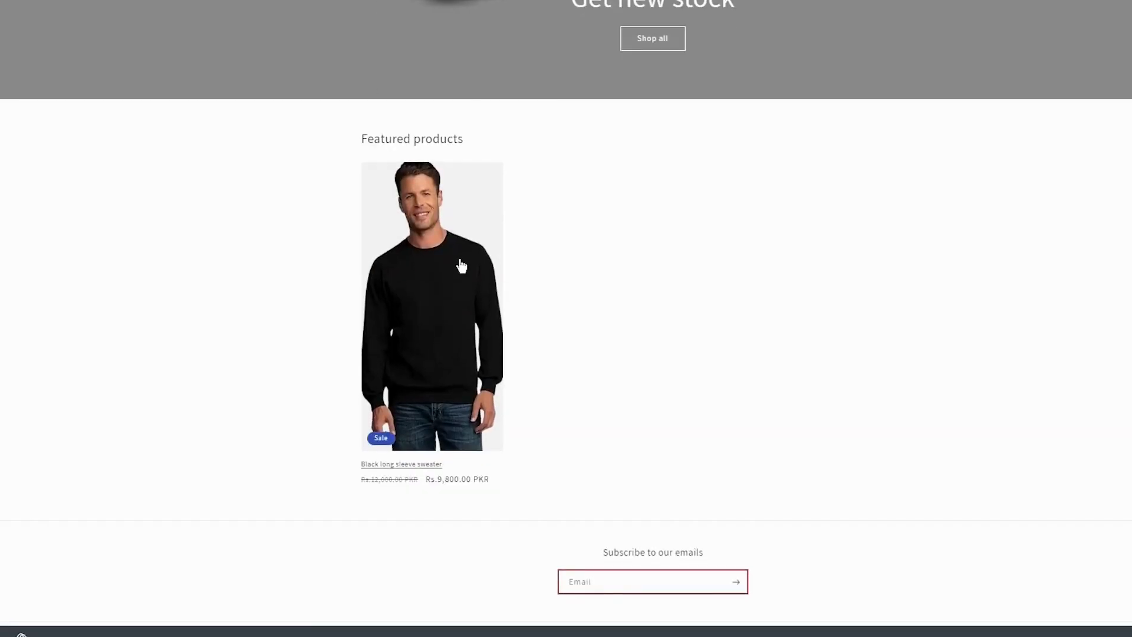
click(461, 266)
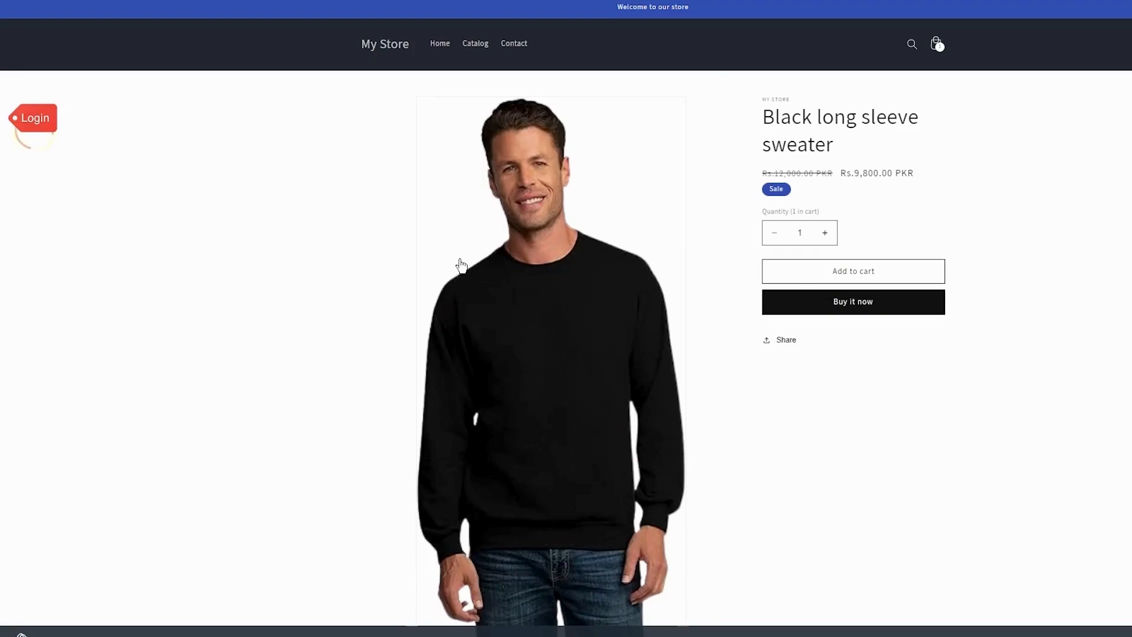
click(870, 306)
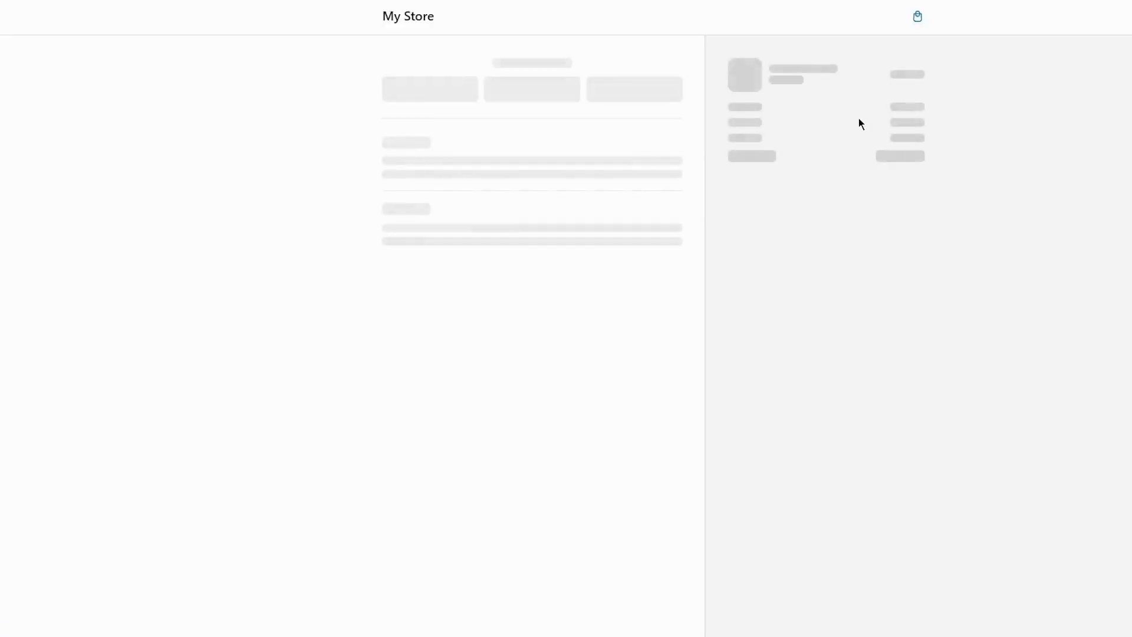